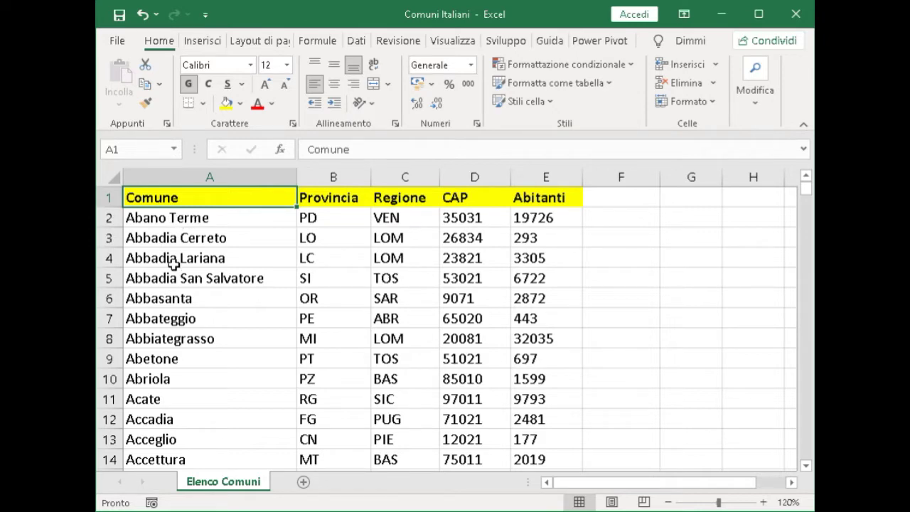
# Step: Scroll down through the Elenco Comuni list to browse the municipalities
pyautogui.scroll(-1, 173, 263)
pyautogui.scroll(-2, 211, 296)
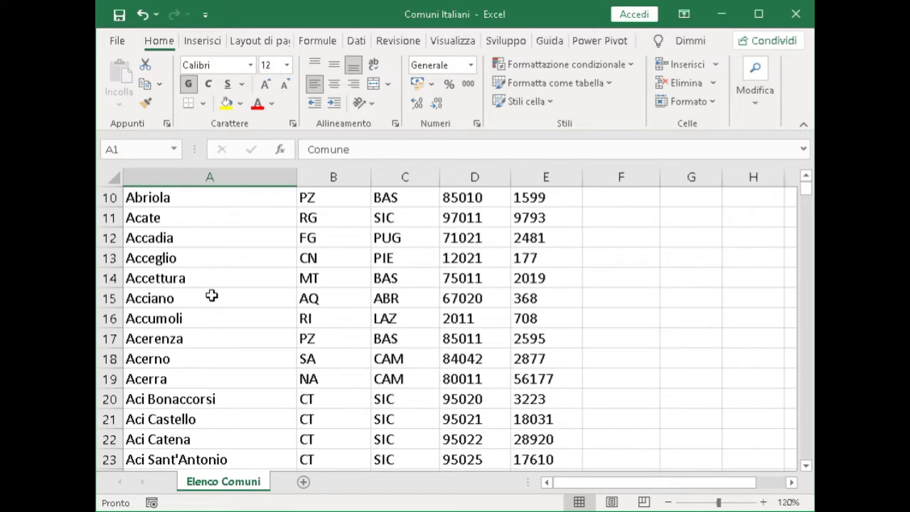
pyautogui.scroll(-4, 211, 295)
pyautogui.scroll(-5, 211, 296)
pyautogui.scroll(-1, 211, 296)
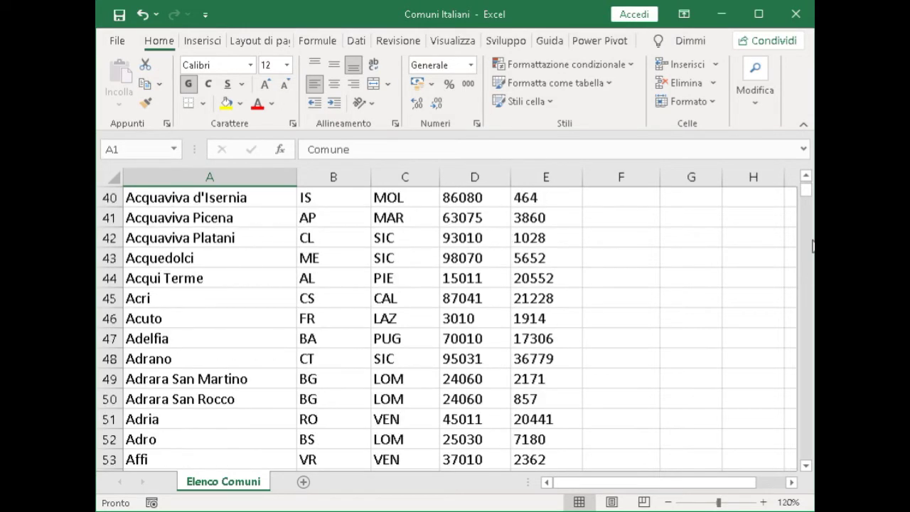
pyautogui.moveTo(809, 193); pyautogui.dragTo(804, 458)
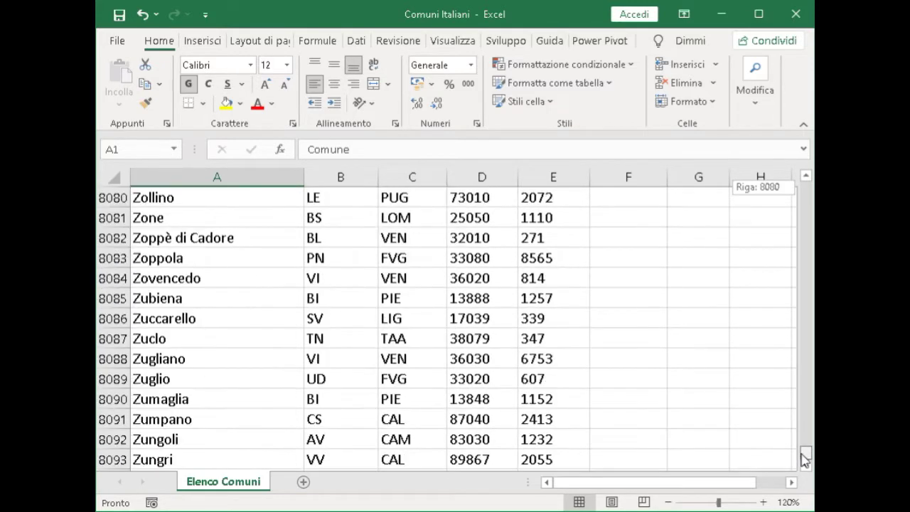
pyautogui.moveTo(804, 463); pyautogui.dragTo(804, 466)
pyautogui.scroll(-1, 419, 412)
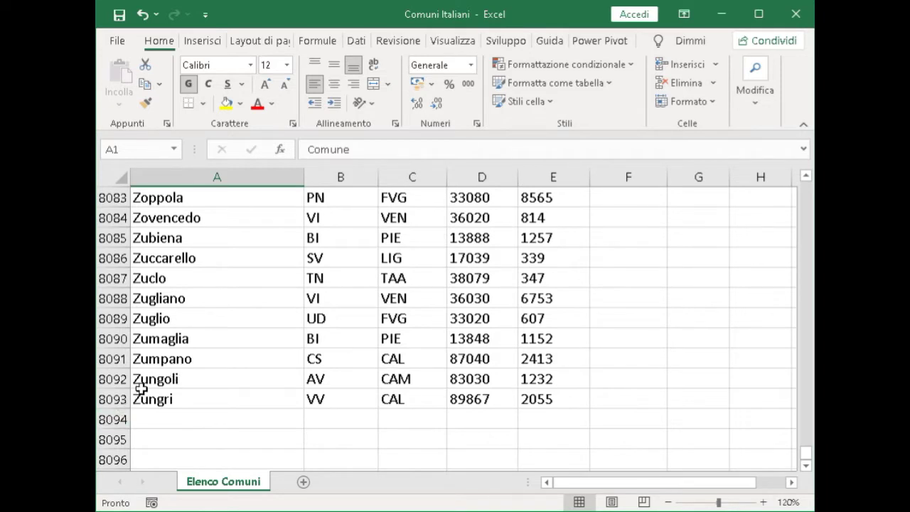
pyautogui.moveTo(805, 453); pyautogui.dragTo(807, 177)
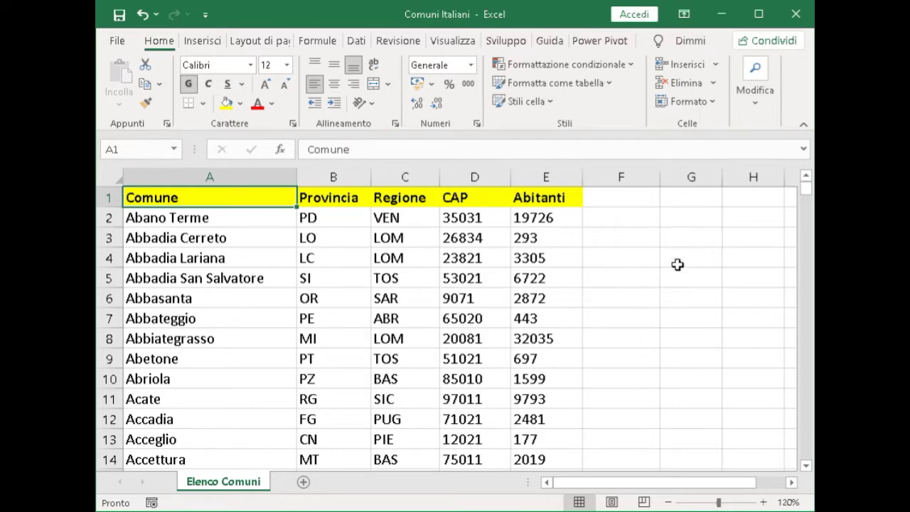
pyautogui.scroll(-1, 636, 271)
pyautogui.scroll(-1, 637, 270)
pyautogui.scroll(-1, 636, 270)
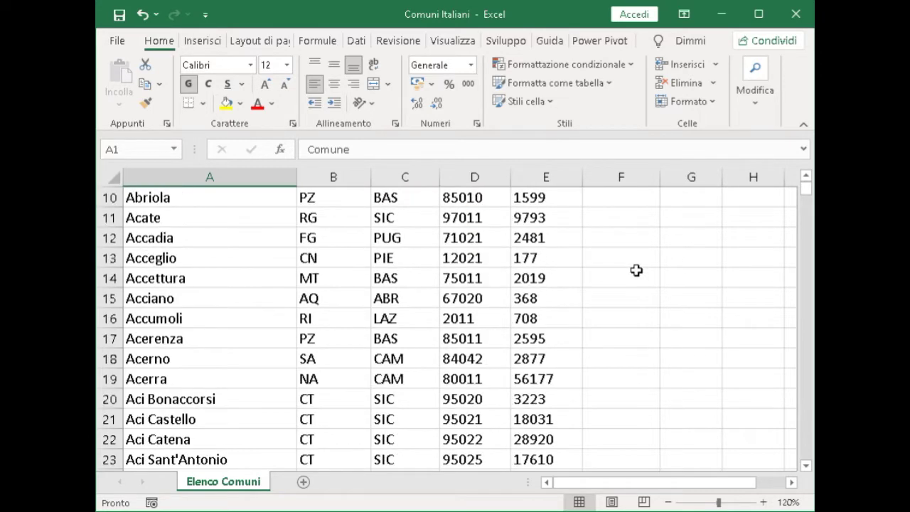
pyautogui.scroll(-1, 636, 271)
pyautogui.scroll(-2, 636, 270)
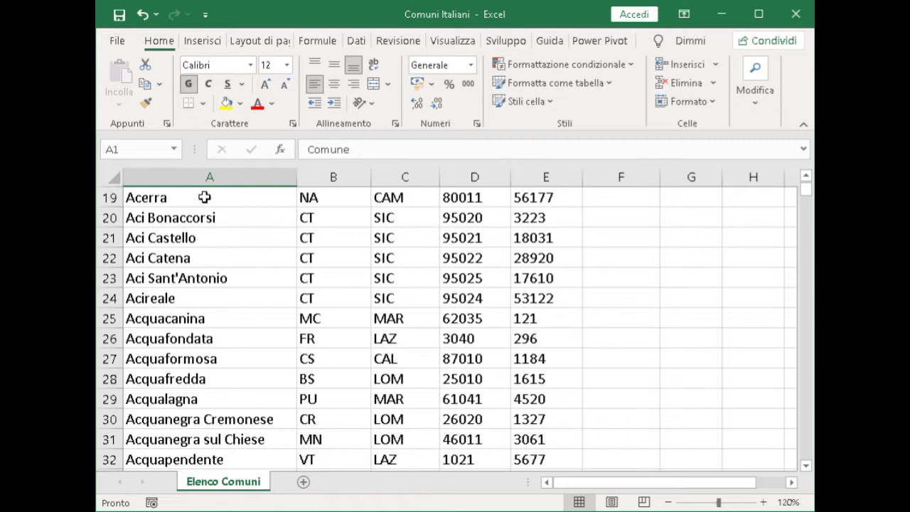
pyautogui.scroll(2, 373, 249)
pyautogui.scroll(4, 372, 249)
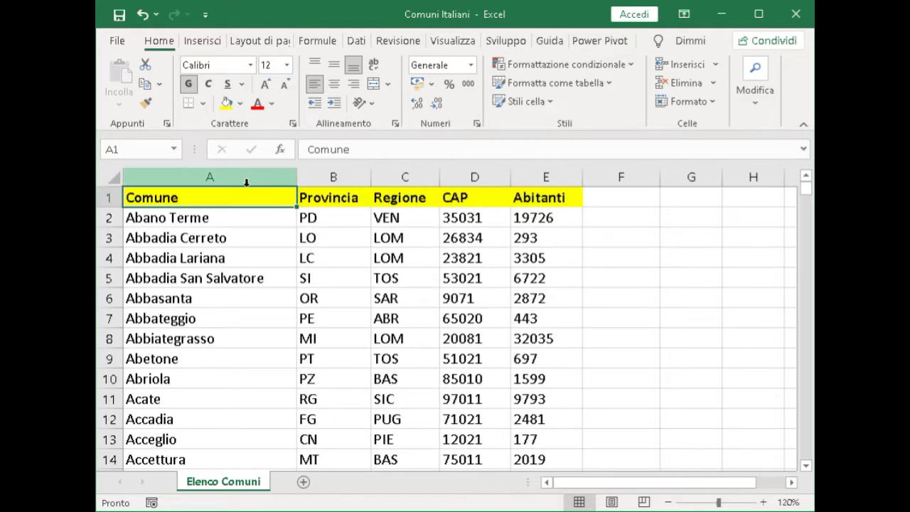
# Step: Freeze the top row with Blocca riga superiore and scroll to confirm the headers stay visible
pyautogui.click(456, 43)
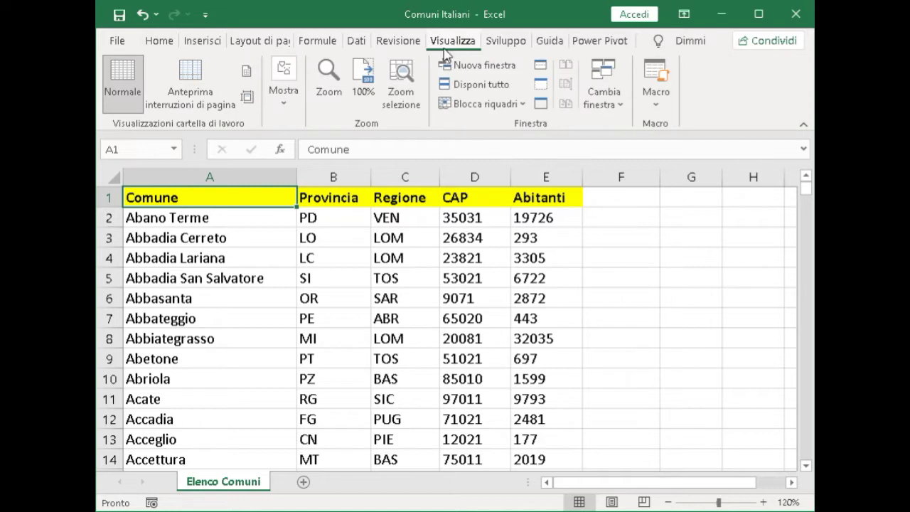
pyautogui.click(525, 106)
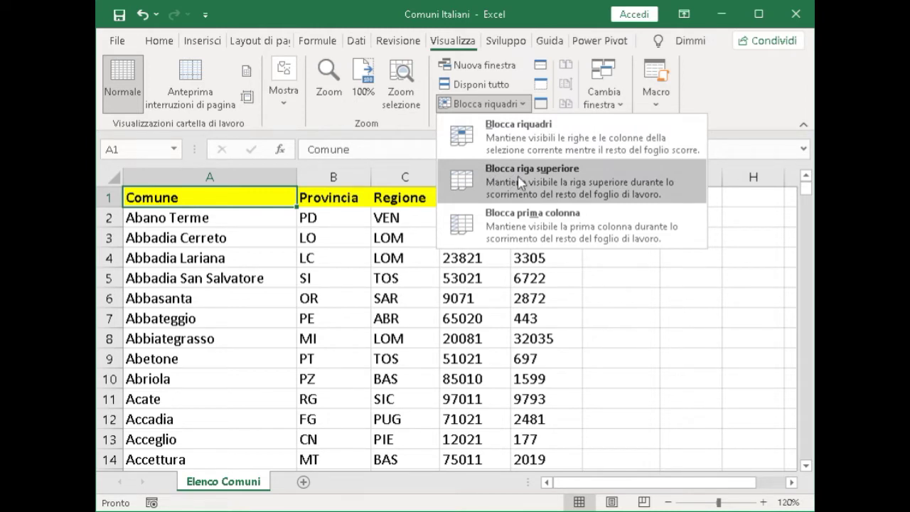
pyautogui.click(522, 183)
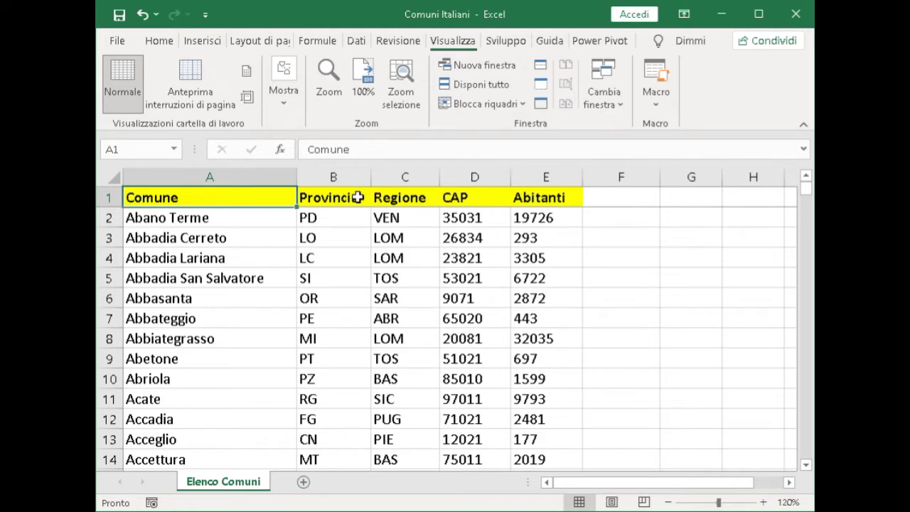
pyautogui.scroll(-1, 391, 248)
pyautogui.scroll(-3, 392, 245)
pyautogui.scroll(-3, 388, 279)
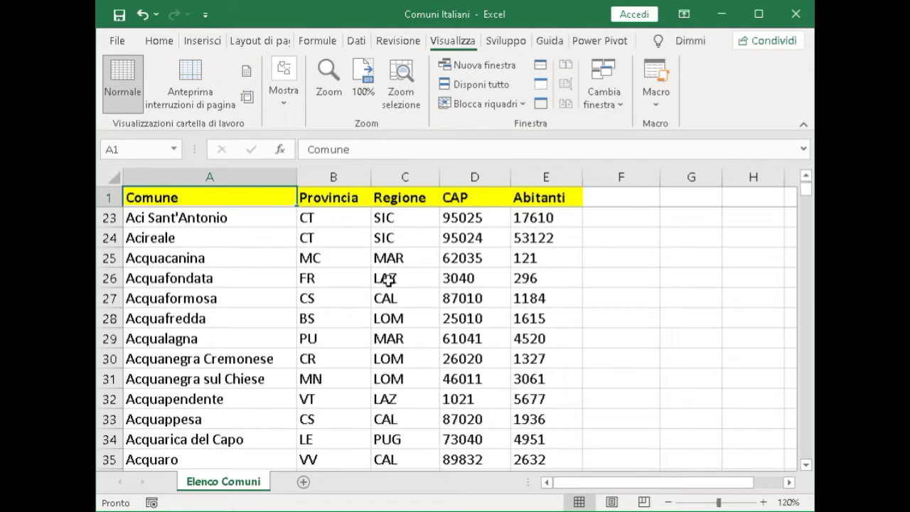
pyautogui.scroll(-2, 388, 279)
pyautogui.scroll(-2, 388, 278)
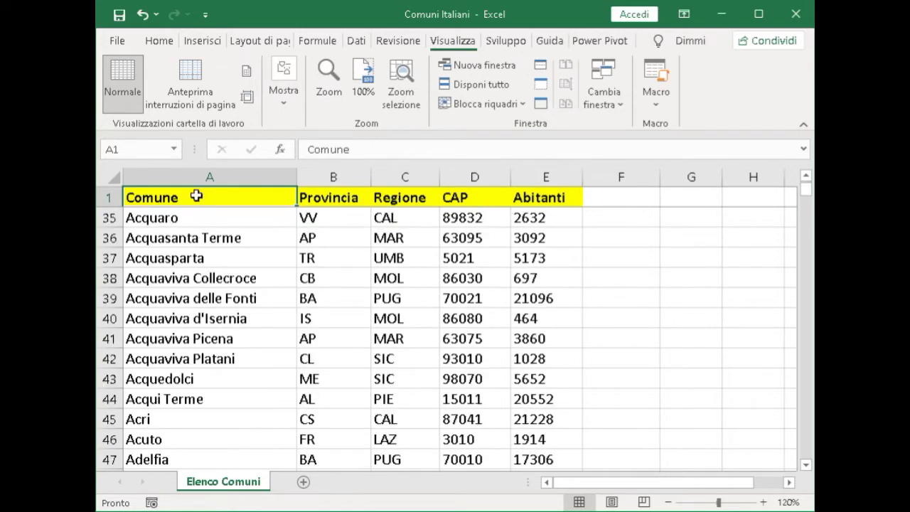
pyautogui.scroll(11, 359, 213)
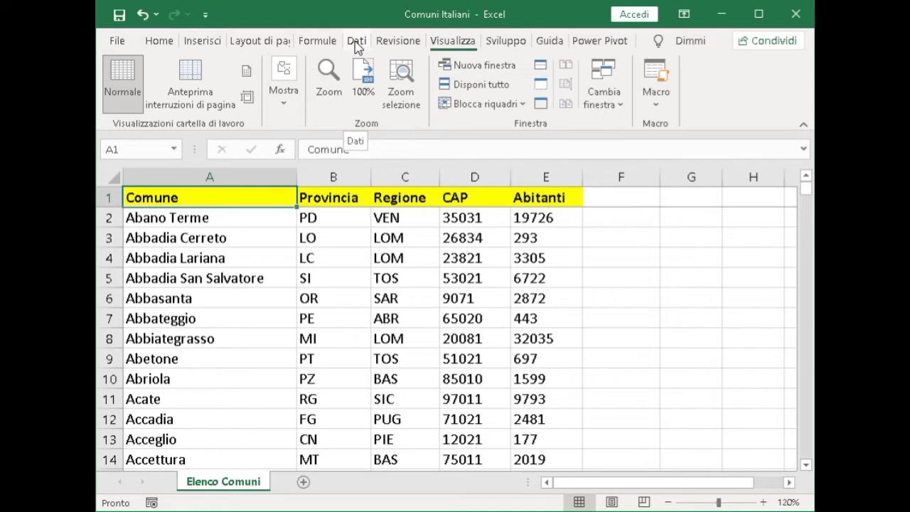
pyautogui.click(357, 41)
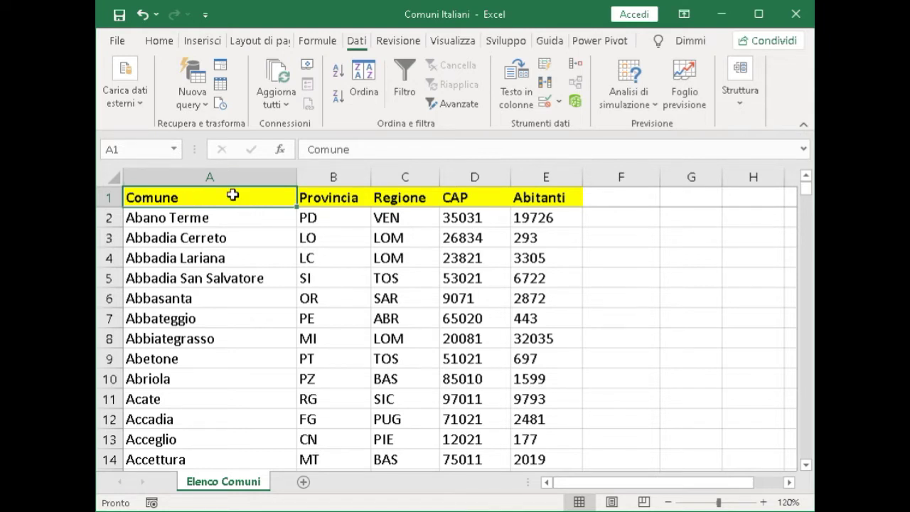
# Step: Turn on Filtro for header cells A1:E1, from Comune to Abitanti
pyautogui.moveTo(225, 197); pyautogui.dragTo(540, 202)
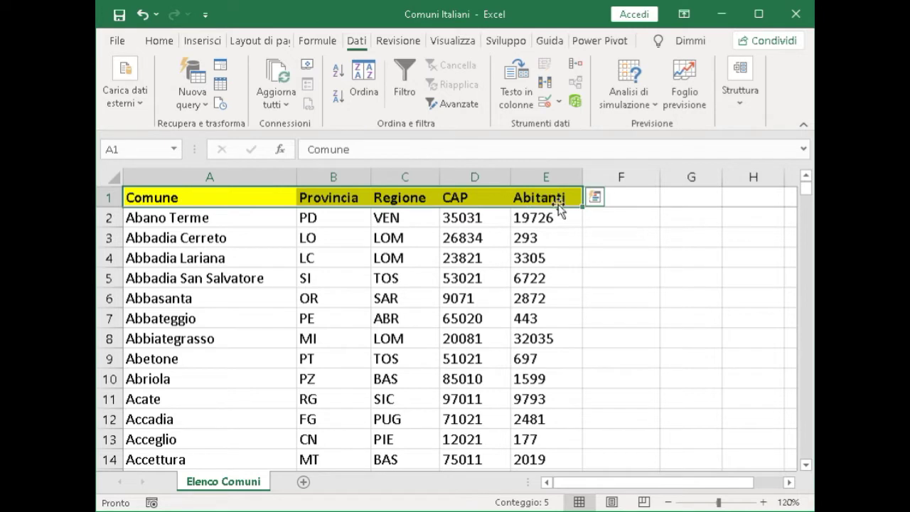
pyautogui.click(407, 75)
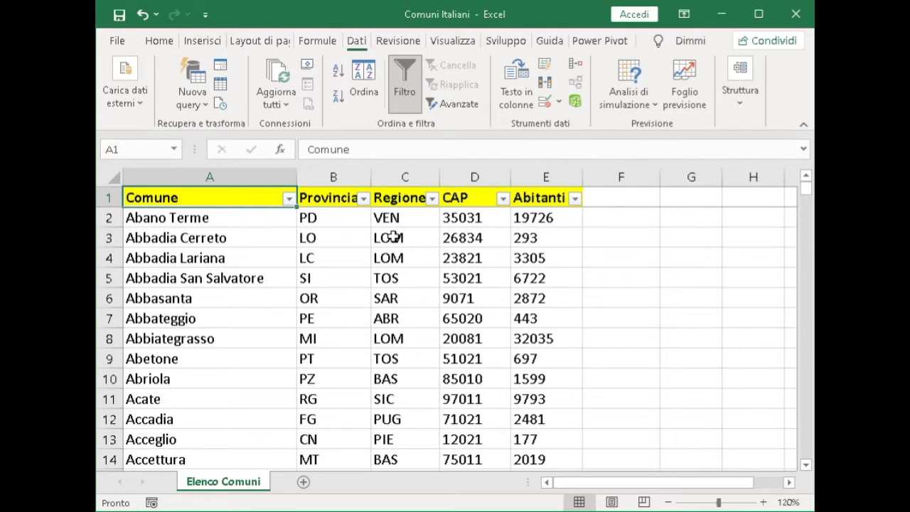
pyautogui.click(431, 199)
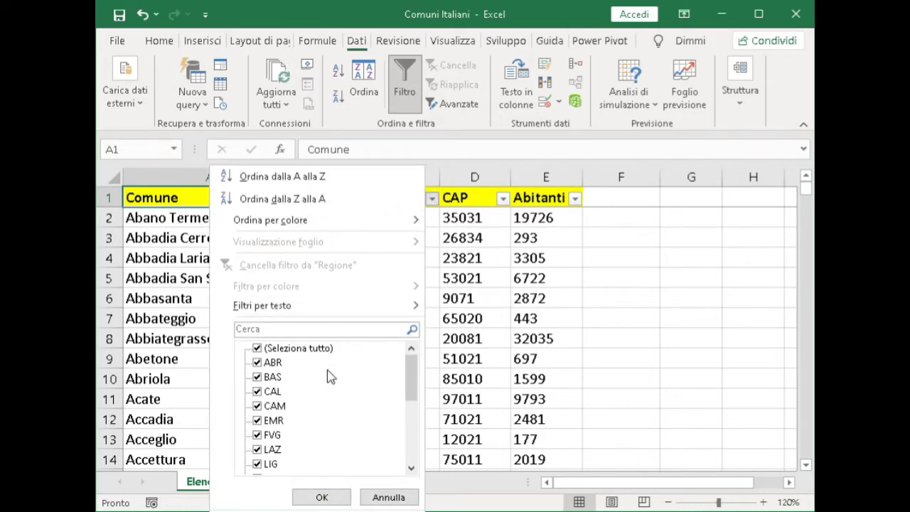
pyautogui.moveTo(338, 308)
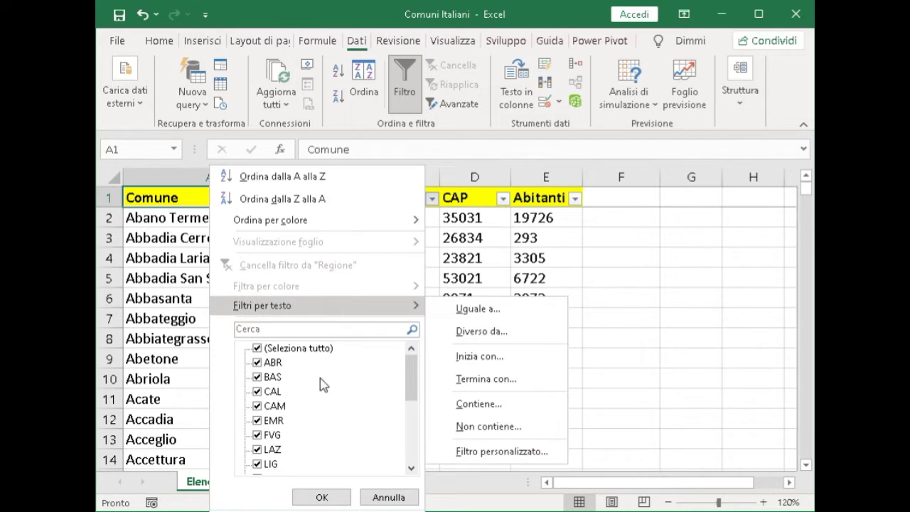
pyautogui.scroll(-1, 320, 387)
pyautogui.scroll(1, 303, 418)
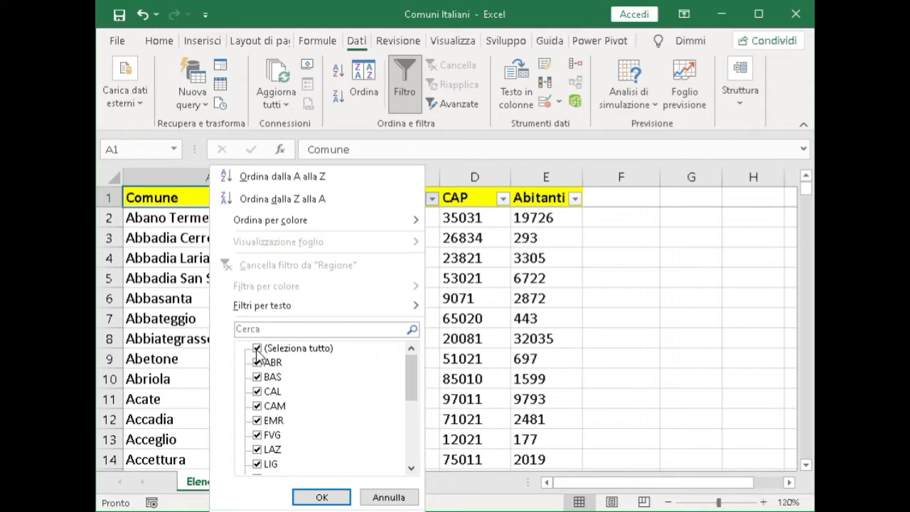
pyautogui.click(258, 350)
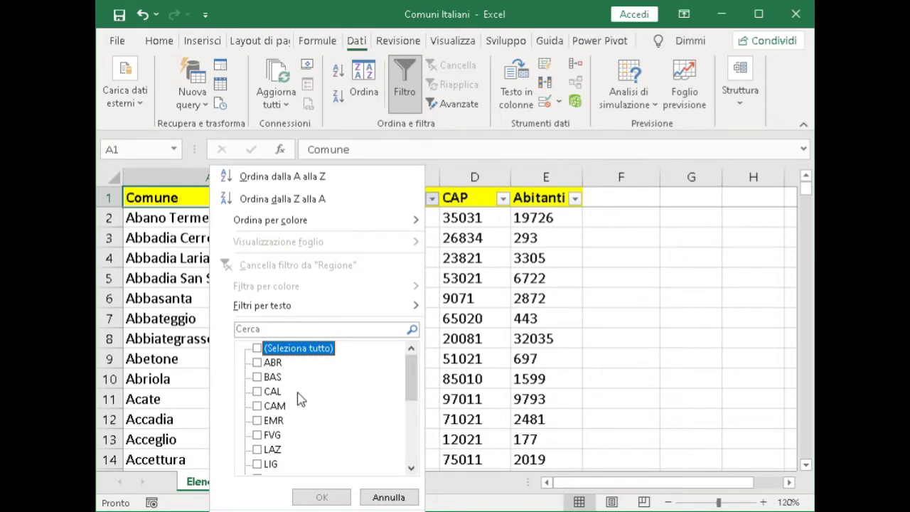
pyautogui.scroll(-1, 300, 400)
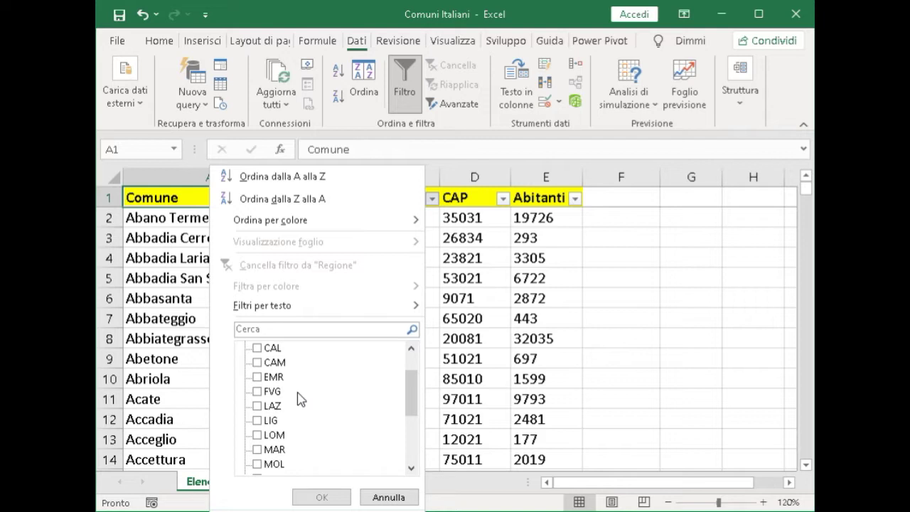
pyautogui.click(257, 436)
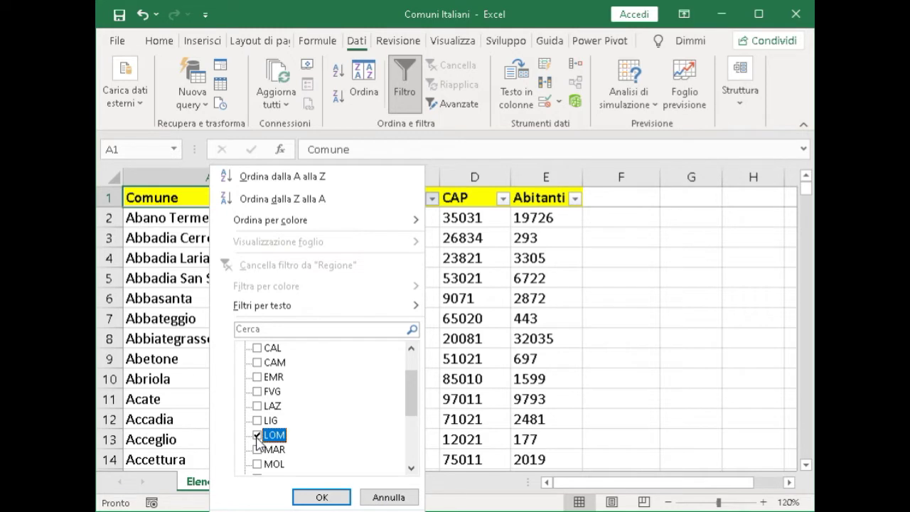
pyautogui.click(321, 498)
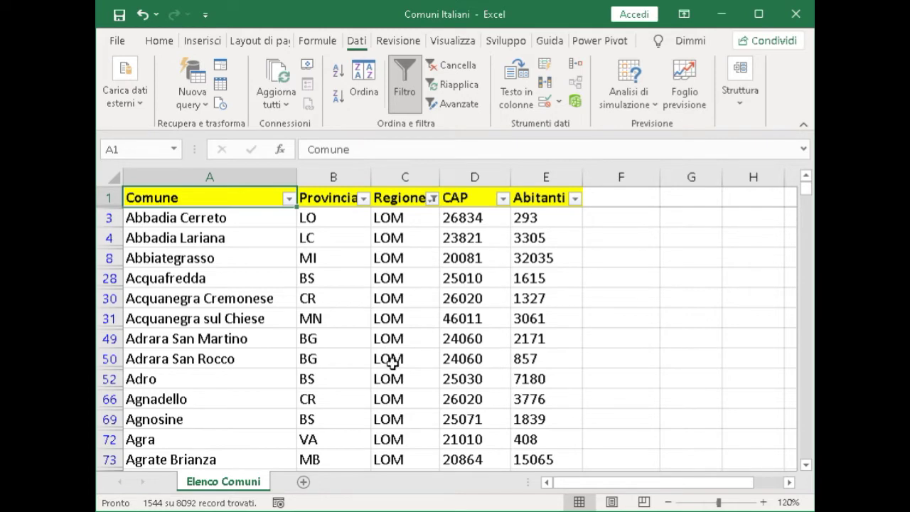
pyautogui.scroll(3, 427, 317)
pyautogui.scroll(6, 466, 313)
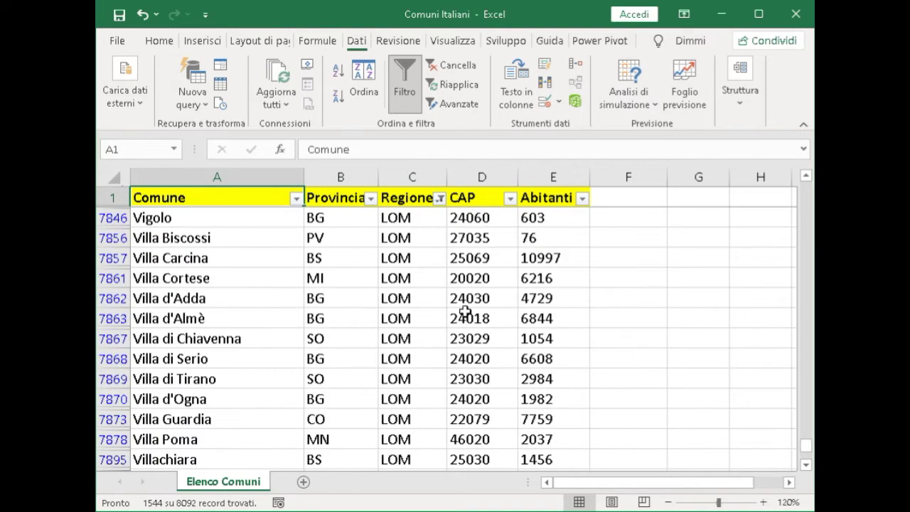
pyautogui.scroll(5, 469, 306)
pyautogui.scroll(5, 474, 299)
pyautogui.scroll(2, 455, 249)
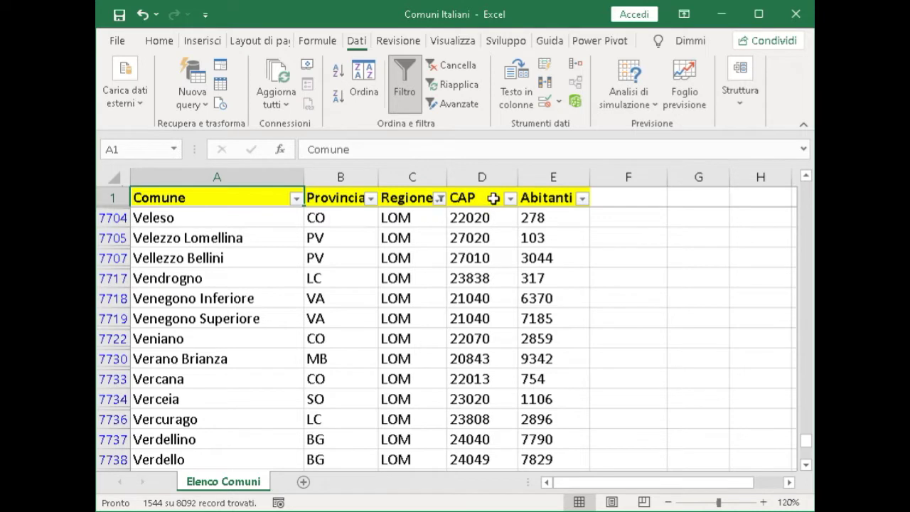
# Step: Clear the Regione column filter so LAZ, VEN, PIE and other regions' towns reappear
pyautogui.moveTo(441, 204)
pyautogui.click(441, 200)
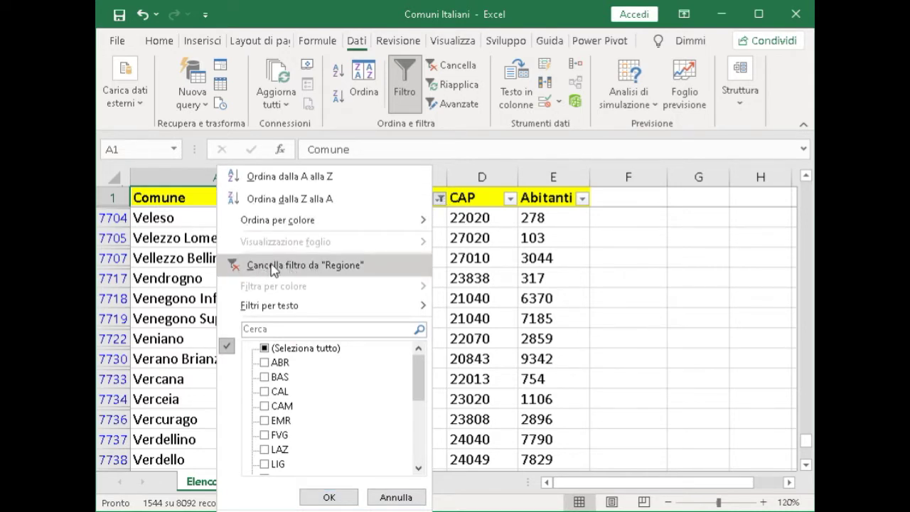
pyautogui.click(337, 274)
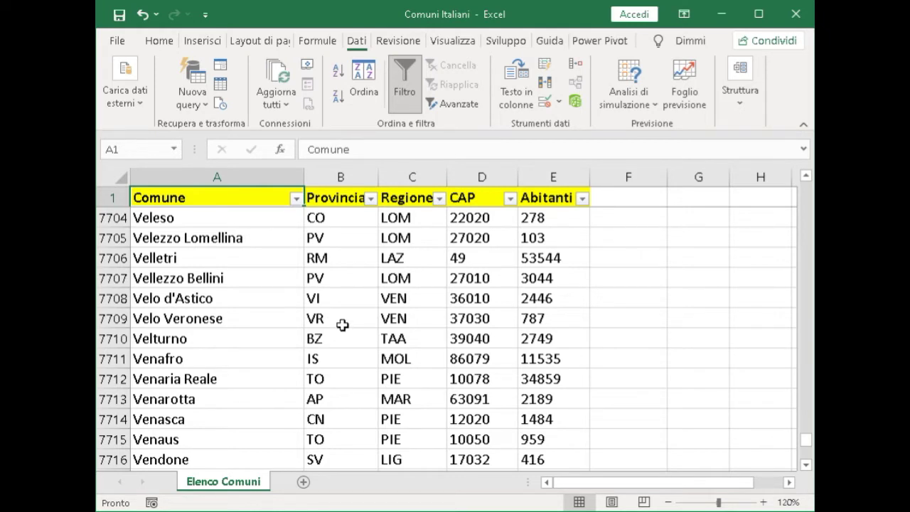
# Step: Filter the Provincia column to only RM and TO, leaving 436 of 8092 records
pyautogui.click(371, 199)
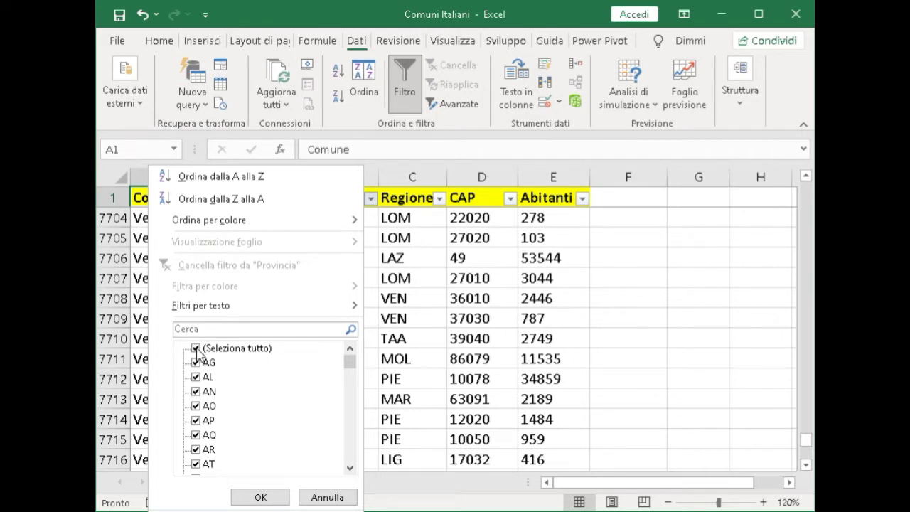
pyautogui.click(196, 348)
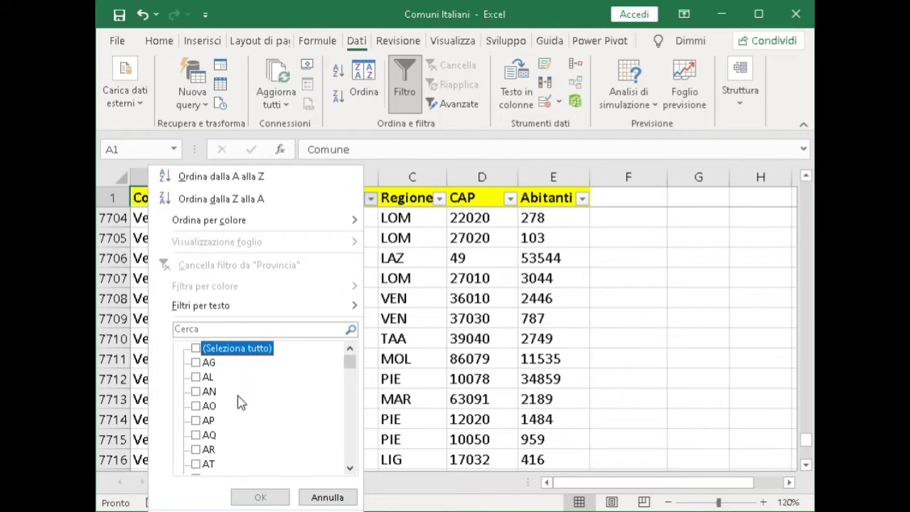
pyautogui.scroll(-2, 238, 398)
pyautogui.scroll(-2, 237, 395)
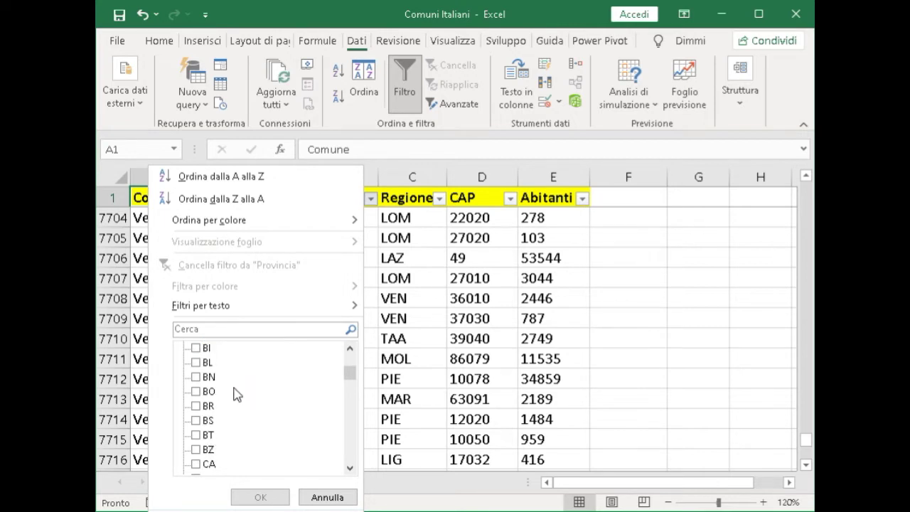
pyautogui.scroll(-1, 236, 395)
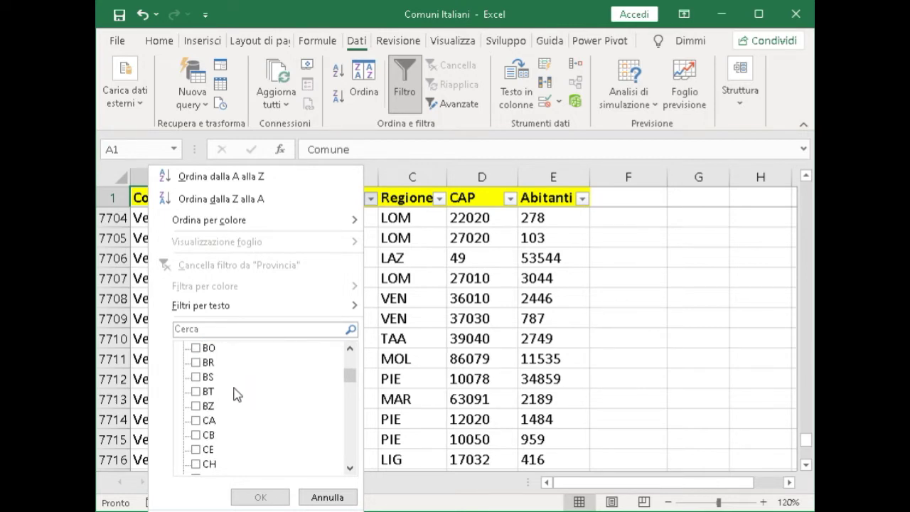
pyautogui.scroll(-20, 237, 396)
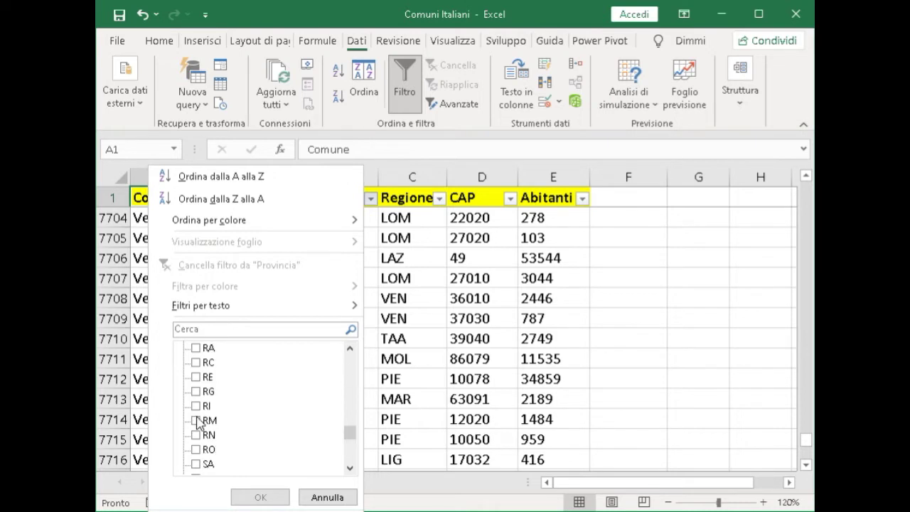
pyautogui.click(197, 420)
pyautogui.scroll(-2, 249, 405)
pyautogui.scroll(-2, 249, 405)
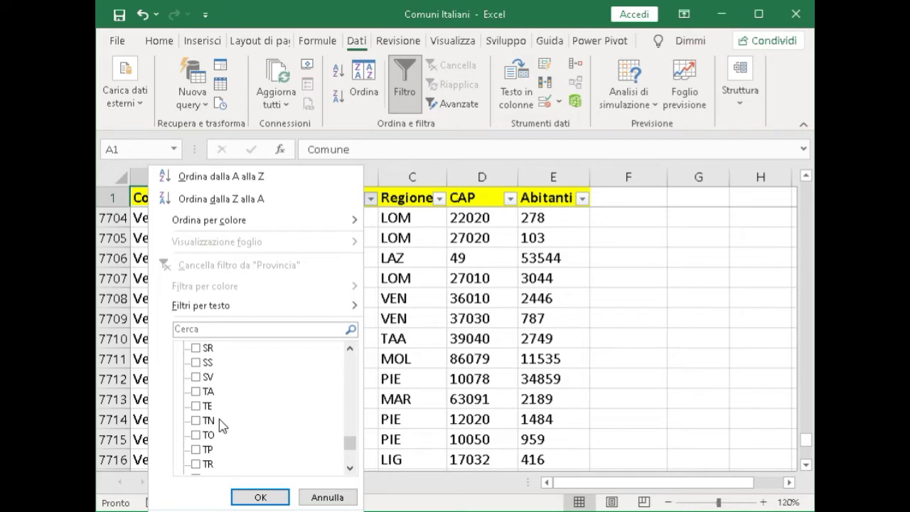
pyautogui.click(196, 434)
pyautogui.click(262, 500)
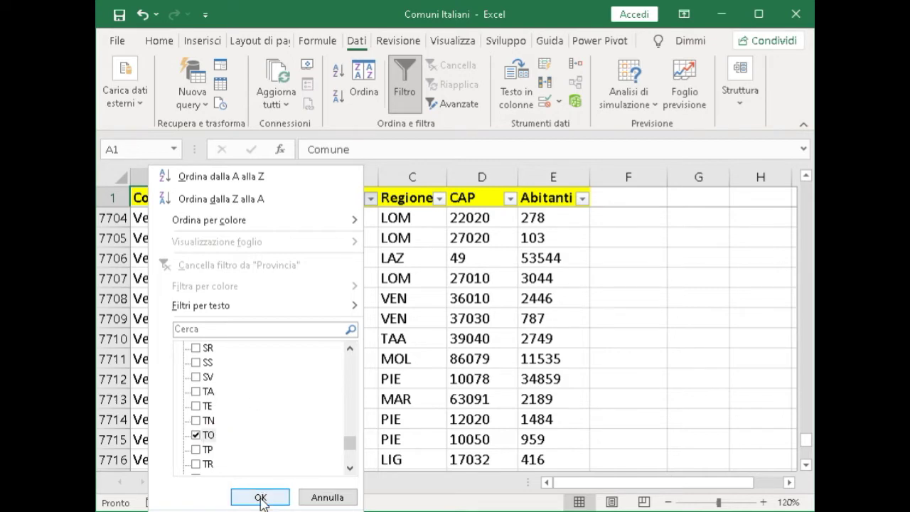
pyautogui.click(260, 498)
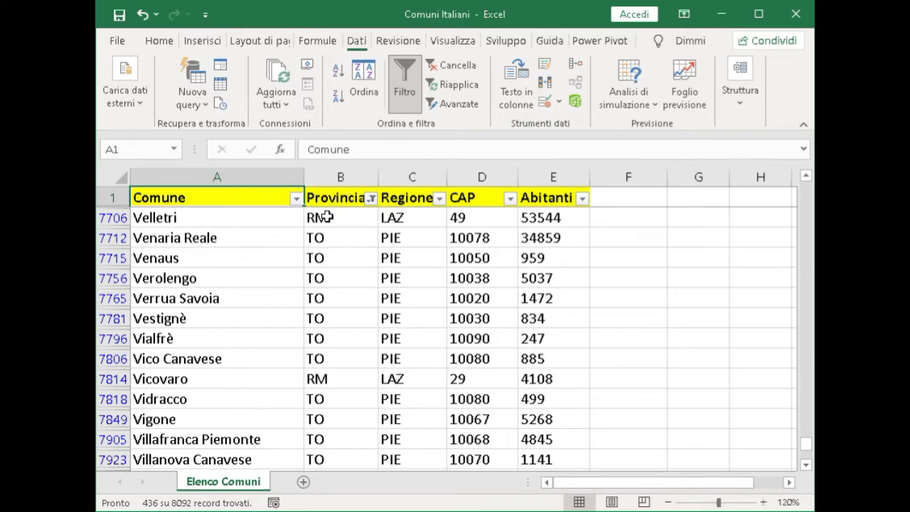
pyautogui.scroll(-1, 329, 359)
pyautogui.scroll(8, 334, 341)
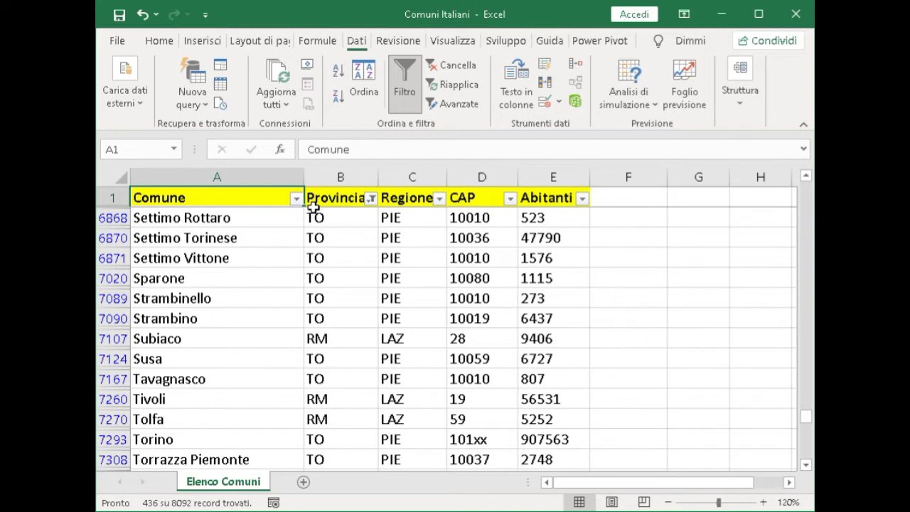
# Step: Sort the Provincia column A to Z and scroll to confirm RM towns precede TO towns
pyautogui.click(372, 200)
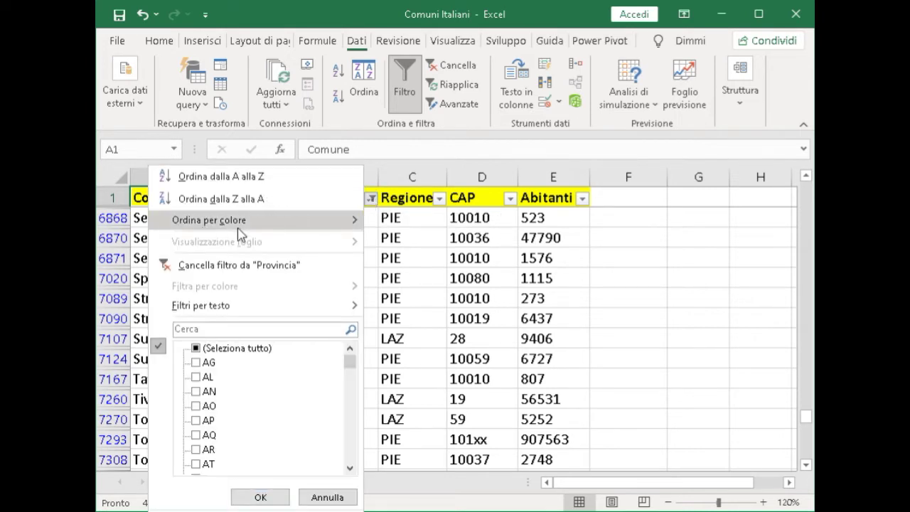
pyautogui.click(235, 177)
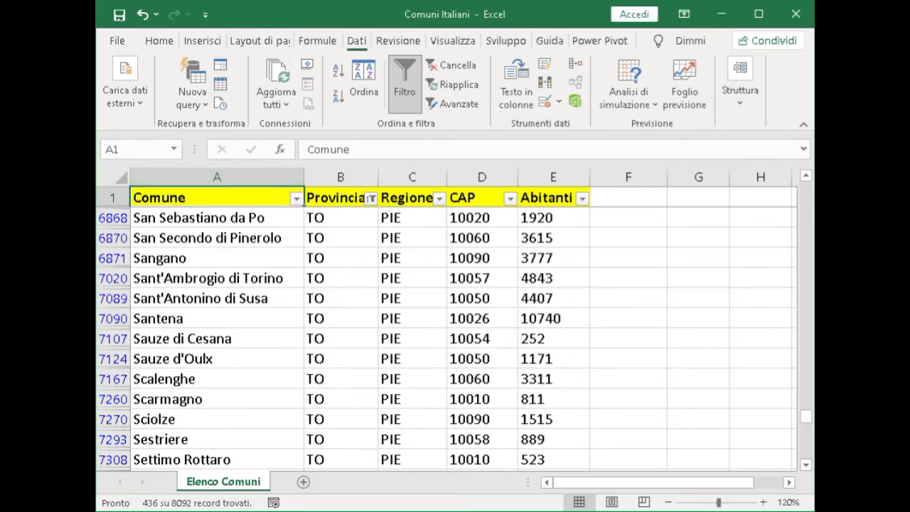
pyautogui.moveTo(805, 417); pyautogui.dragTo(807, 186)
pyautogui.scroll(-1, 330, 266)
pyautogui.scroll(-1, 331, 265)
pyautogui.scroll(-2, 331, 264)
pyautogui.scroll(-2, 342, 315)
pyautogui.scroll(-3, 346, 338)
pyautogui.scroll(-2, 341, 341)
pyautogui.scroll(-2, 337, 344)
pyautogui.scroll(-10, 336, 346)
pyautogui.scroll(-4, 337, 350)
pyautogui.scroll(-3, 337, 351)
pyautogui.scroll(-4, 337, 350)
pyautogui.scroll(1, 325, 280)
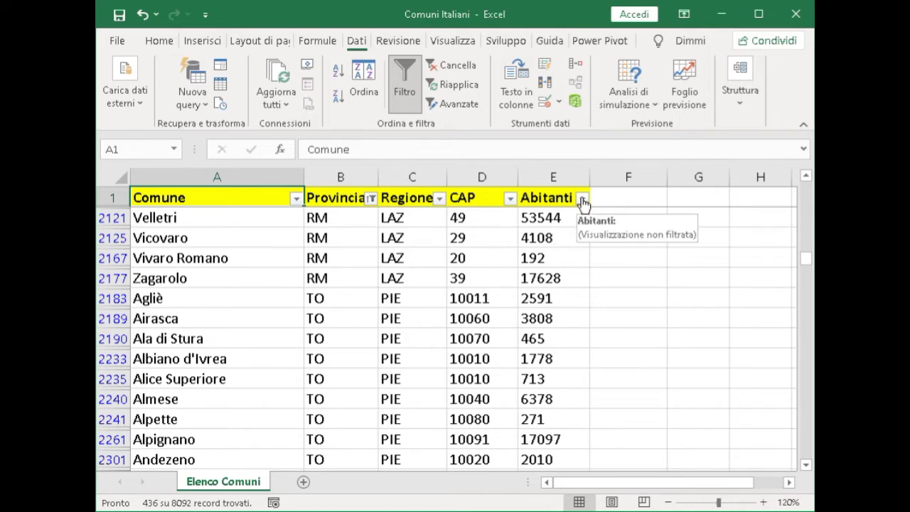
# Step: Add an Abitanti 'Maggiore di' 100000 filter, leaving only Roma and Torino
pyautogui.click(582, 200)
pyautogui.moveTo(441, 310)
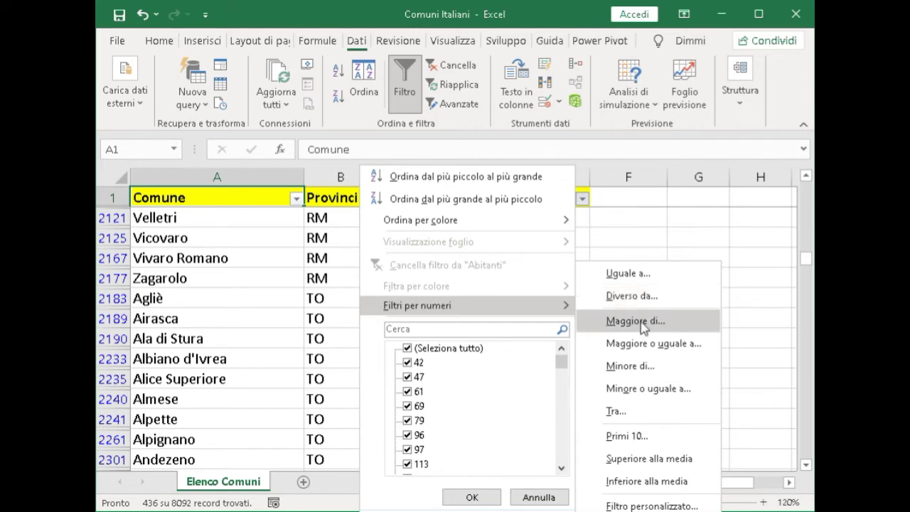
pyautogui.click(641, 322)
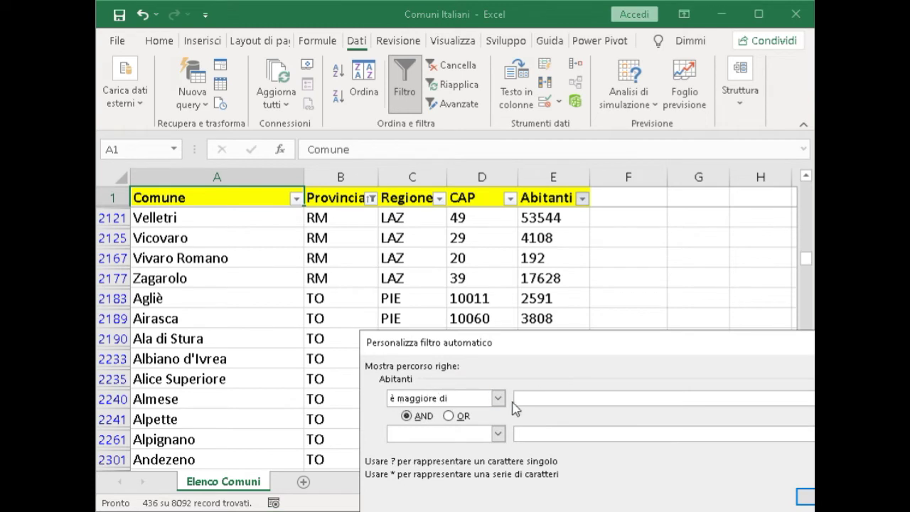
pyautogui.write('100')
pyautogui.write('000')
pyautogui.moveTo(770, 343); pyautogui.dragTo(672, 325)
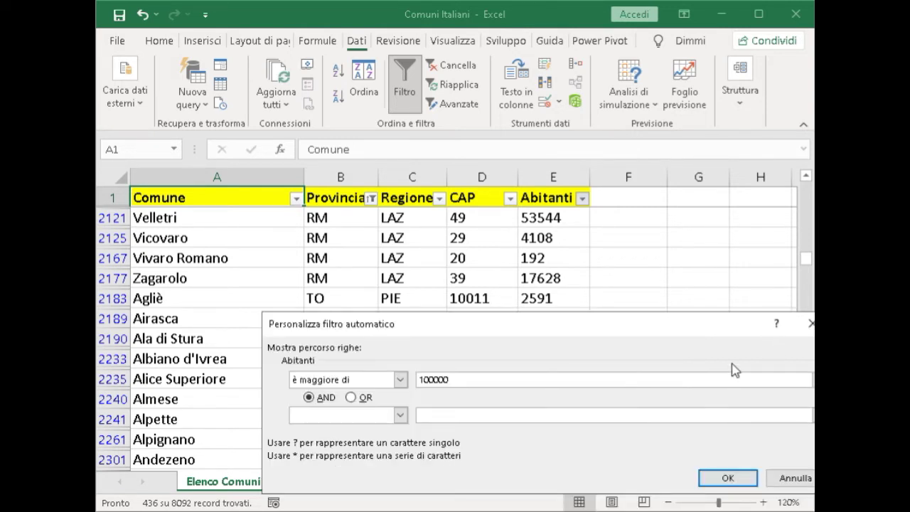
pyautogui.click(746, 481)
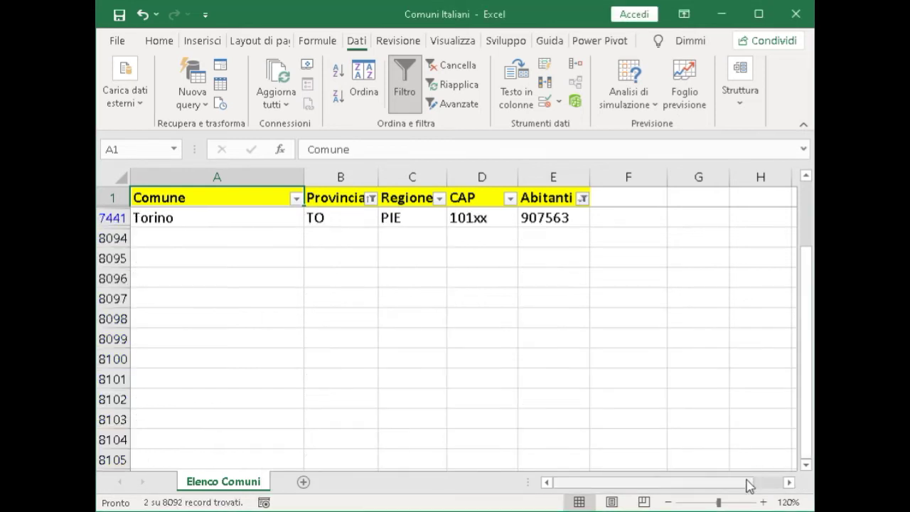
pyautogui.moveTo(808, 341); pyautogui.dragTo(811, 265)
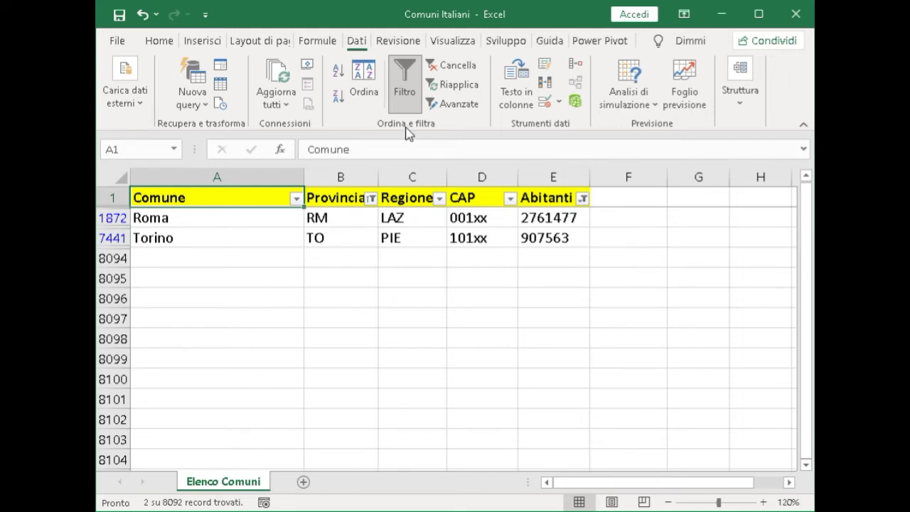
# Step: Reset filtering by turning Filtro off, then back on for headers A1:E1
pyautogui.click(408, 77)
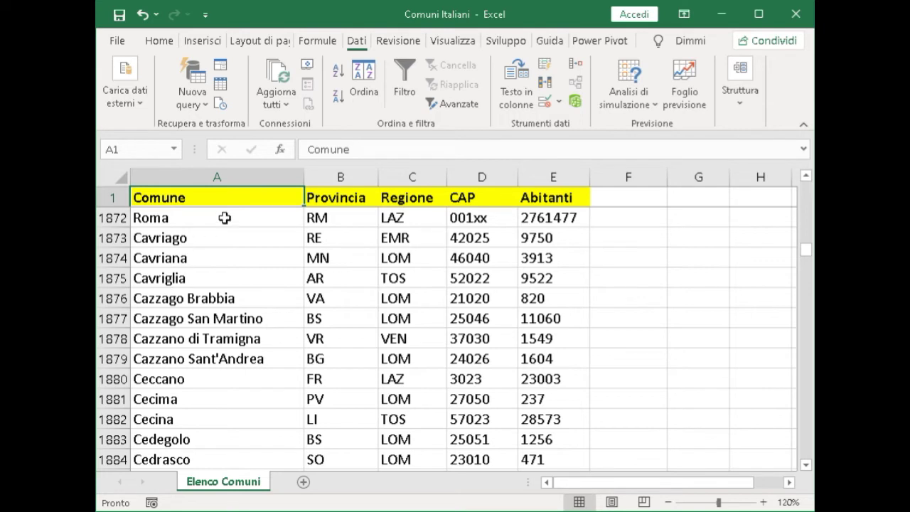
pyautogui.moveTo(233, 199); pyautogui.dragTo(554, 198)
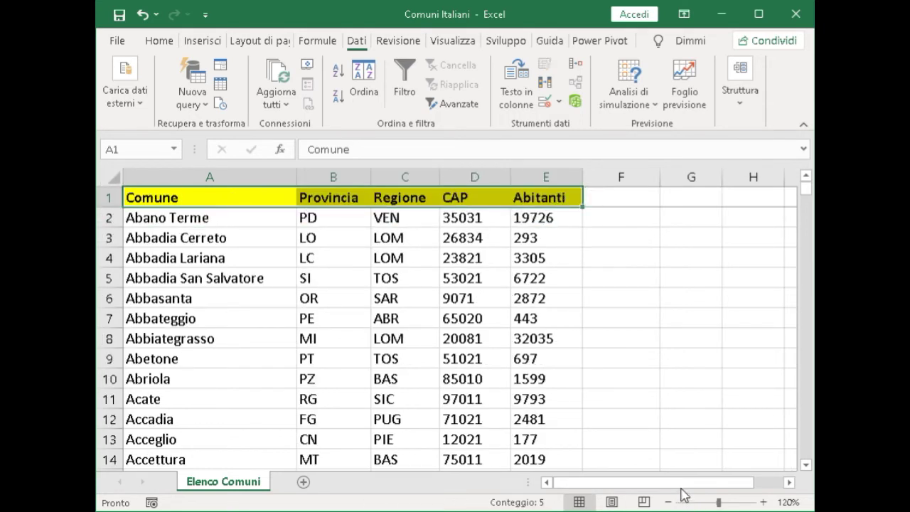
pyautogui.moveTo(683, 488); pyautogui.dragTo(659, 488)
pyautogui.click(409, 72)
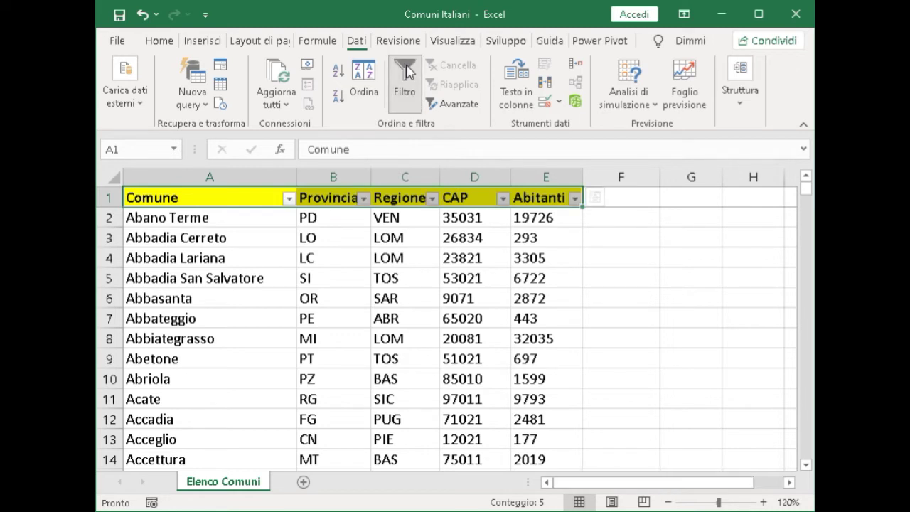
pyautogui.click(264, 197)
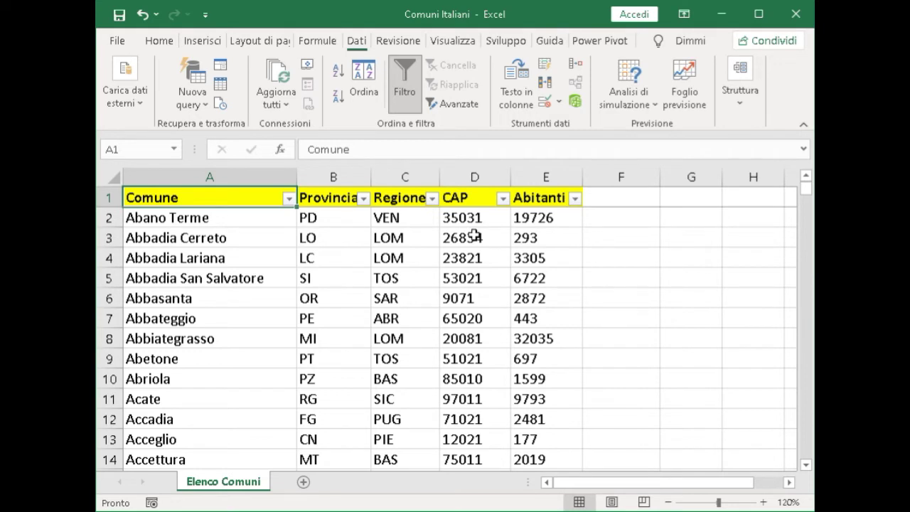
# Step: Apply an Abitanti 'Tra' filter from 5000 to 10000, showing 1192 of 8092 records
pyautogui.click(574, 199)
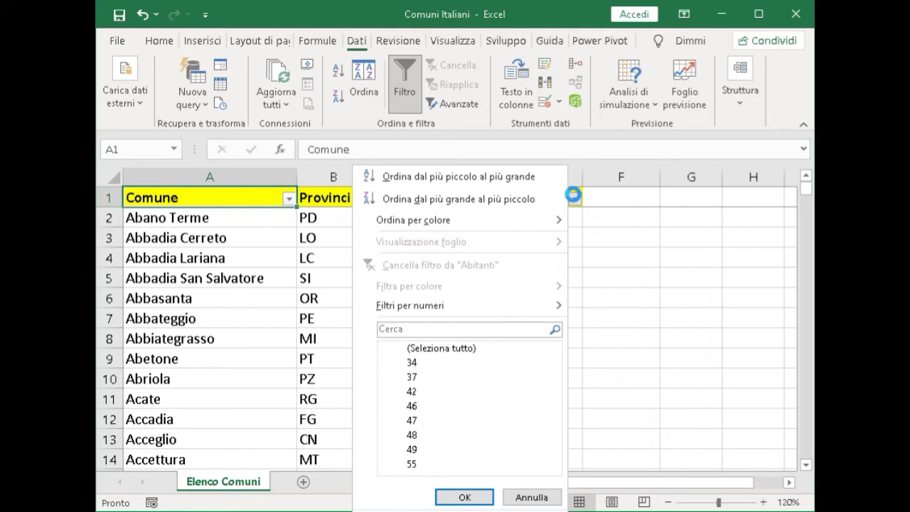
pyautogui.moveTo(409, 306)
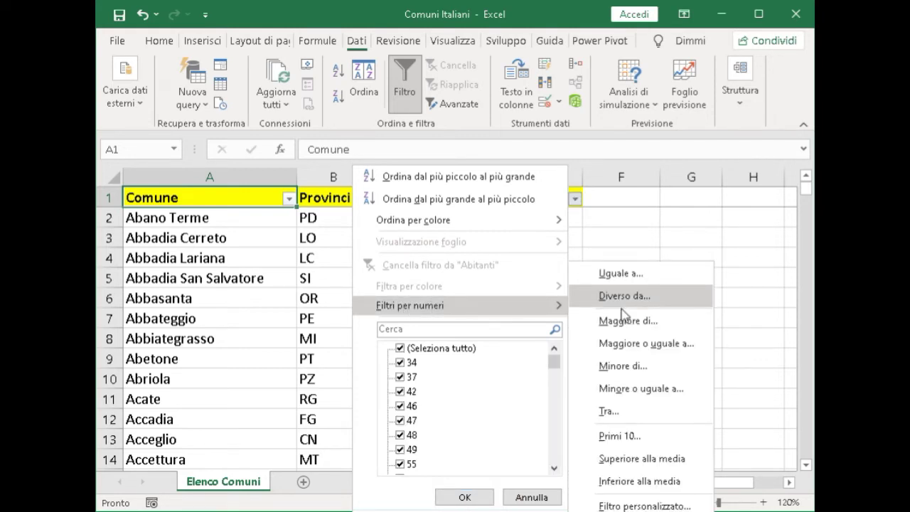
pyautogui.click(610, 413)
pyautogui.write('5000')
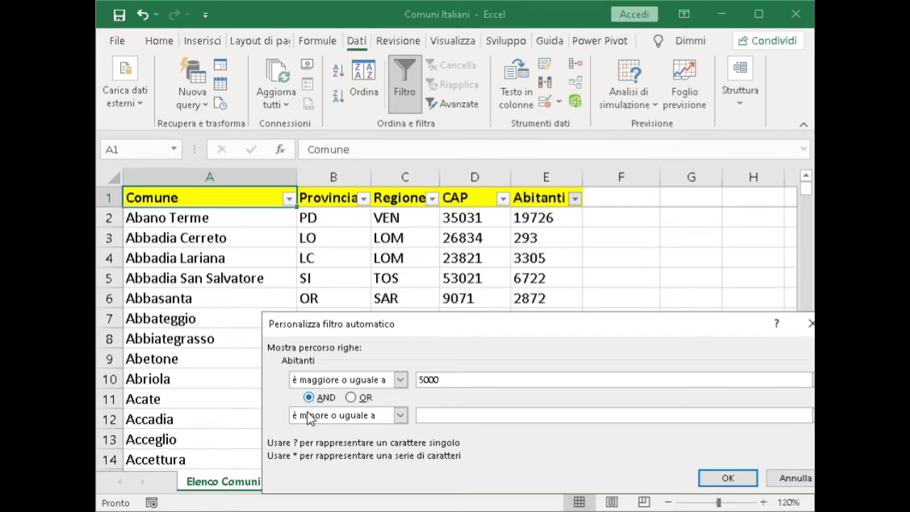
pyautogui.click(459, 416)
pyautogui.write('10000')
pyautogui.click(728, 479)
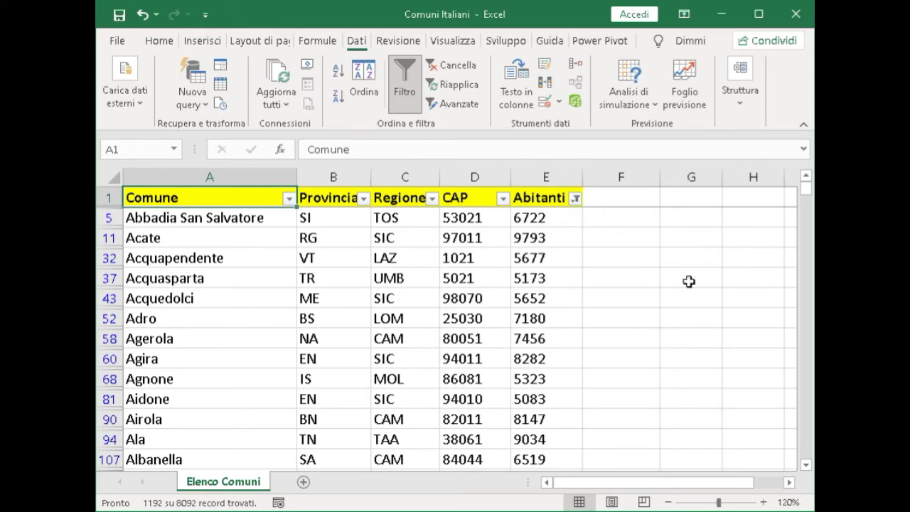
pyautogui.scroll(-1, 650, 320)
pyautogui.scroll(-1, 633, 330)
pyautogui.scroll(-1, 601, 329)
pyautogui.scroll(-1, 567, 326)
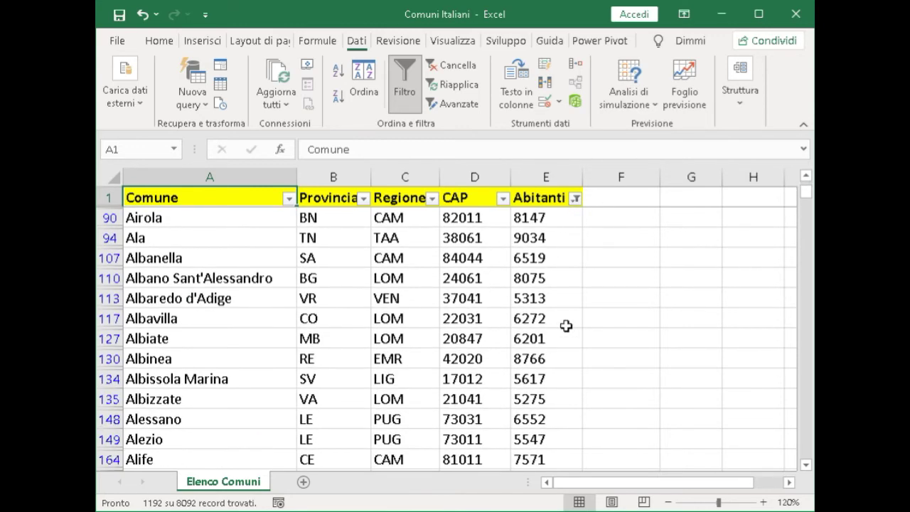
pyautogui.scroll(-1, 547, 327)
pyautogui.scroll(-2, 527, 326)
pyautogui.scroll(-2, 526, 326)
pyautogui.scroll(-2, 529, 326)
pyautogui.scroll(-1, 529, 327)
pyautogui.scroll(-2, 533, 321)
pyautogui.scroll(-2, 538, 319)
pyautogui.scroll(-2, 536, 319)
pyautogui.scroll(-2, 538, 320)
pyautogui.scroll(-2, 538, 320)
pyautogui.scroll(-3, 538, 319)
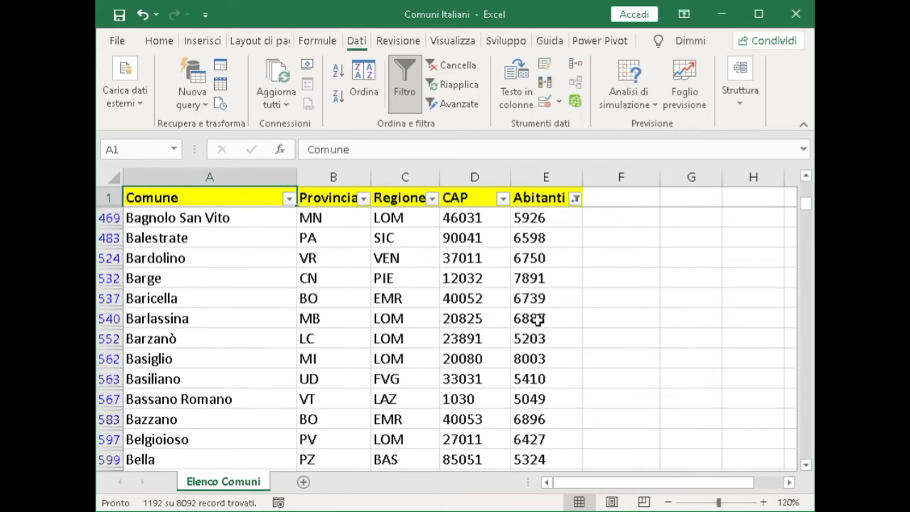
pyautogui.hotkey('ctrl', 'Home')
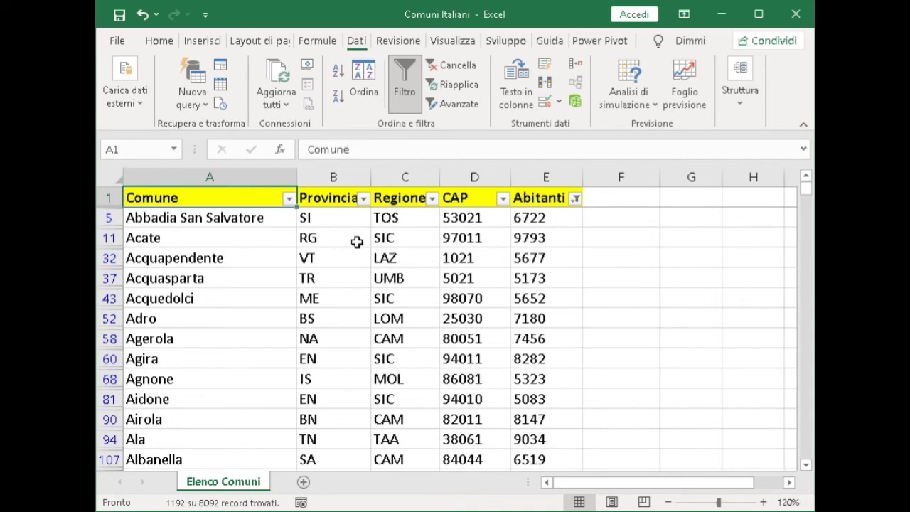
pyautogui.click(404, 86)
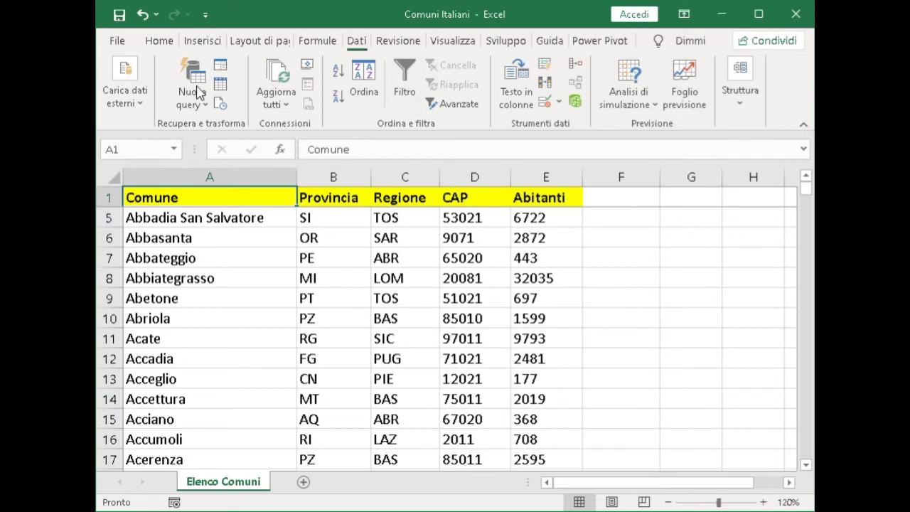
# Step: Search the sheet for Milano with Find and step through its matches
pyautogui.click(158, 40)
pyautogui.click(755, 96)
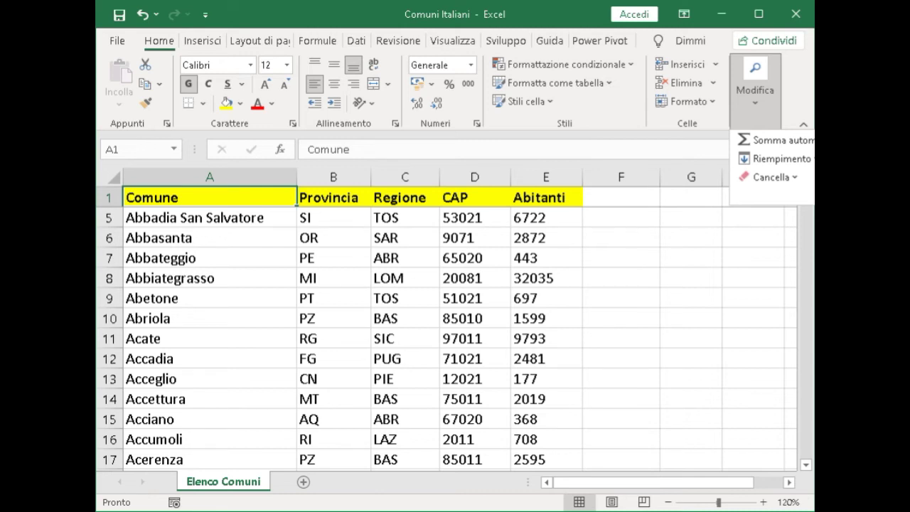
pyautogui.hotkey('ctrl', 'f')
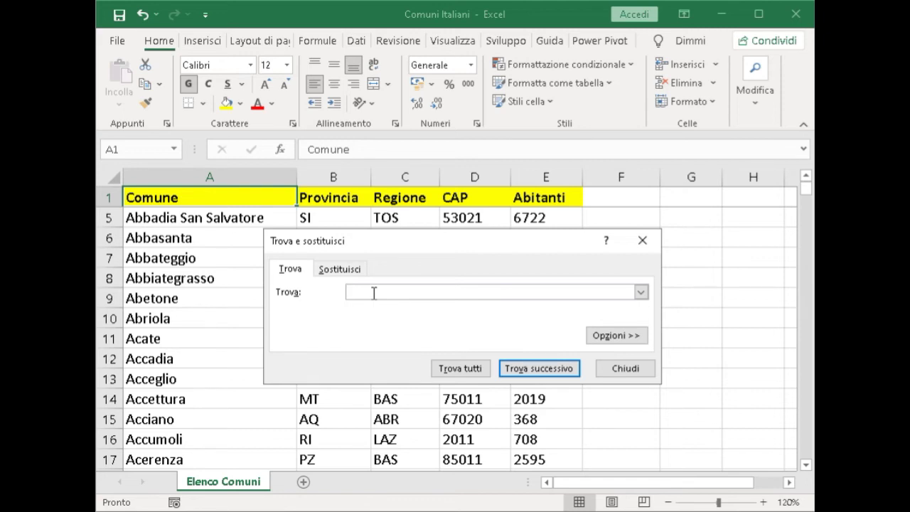
pyautogui.write('Milano')
pyautogui.click(542, 370)
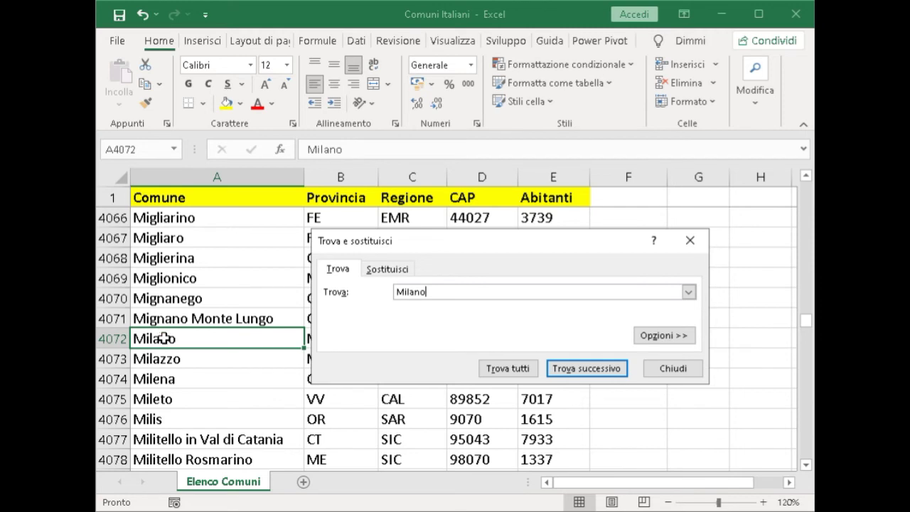
pyautogui.click(575, 373)
pyautogui.click(575, 373)
# Step: Change the search text to Mi and step through partial matches up to Milena
pyautogui.moveTo(441, 290); pyautogui.dragTo(372, 290)
pyautogui.write('Mi')
pyautogui.click(595, 370)
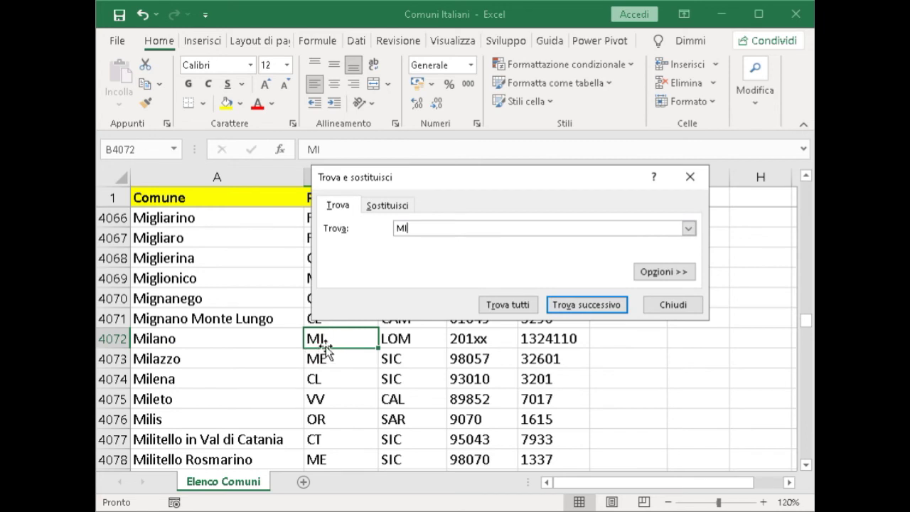
pyautogui.click(583, 306)
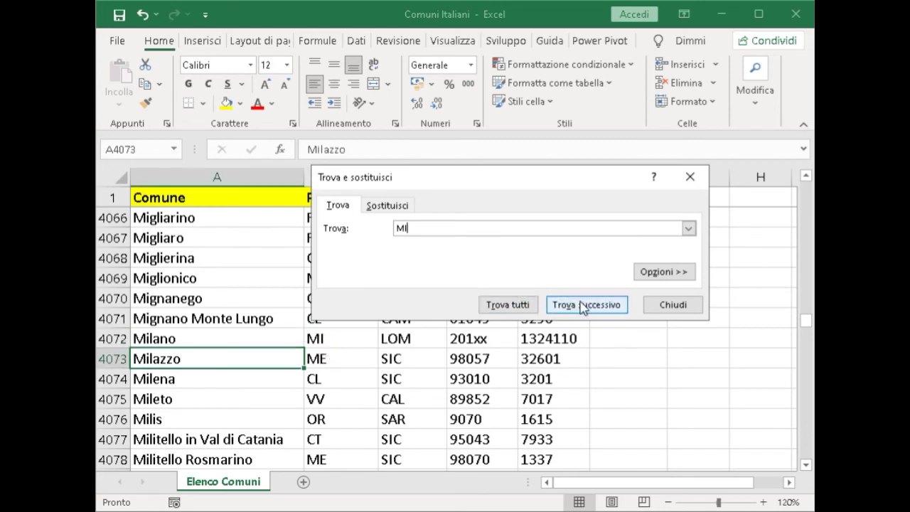
pyautogui.click(583, 306)
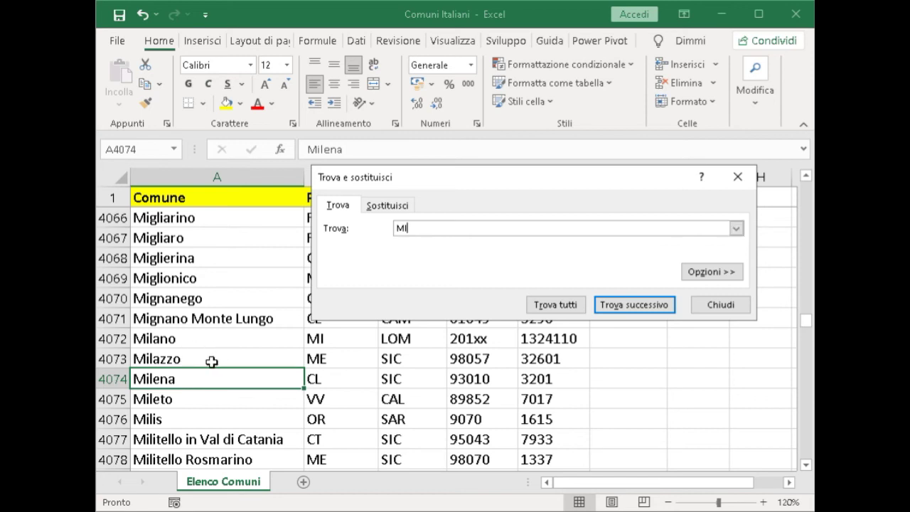
# Step: Enable whole-cell matching, step through exact MI cells to Nerviano, and close Find
pyautogui.click(708, 273)
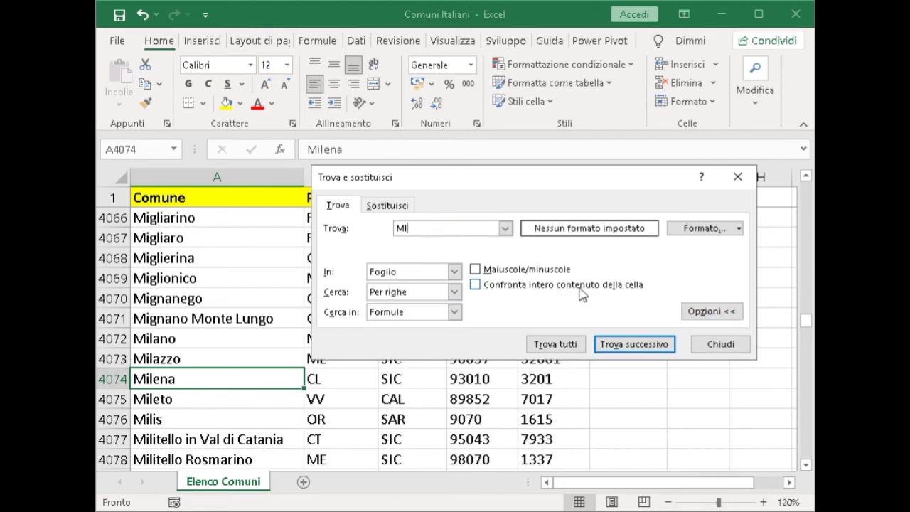
pyautogui.click(475, 285)
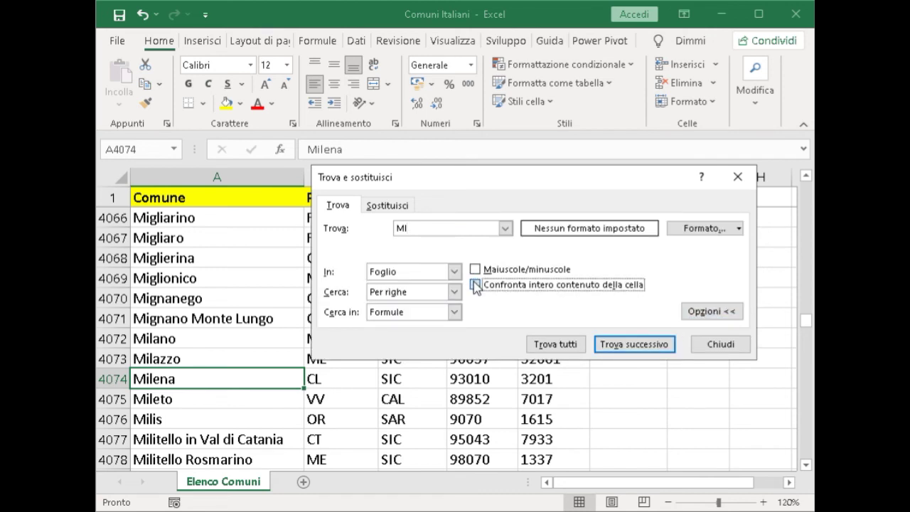
pyautogui.click(633, 344)
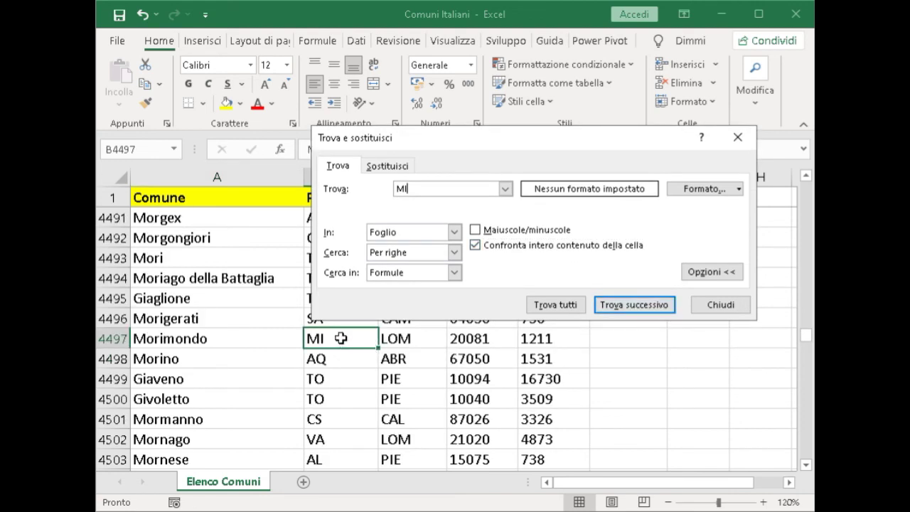
pyautogui.click(635, 310)
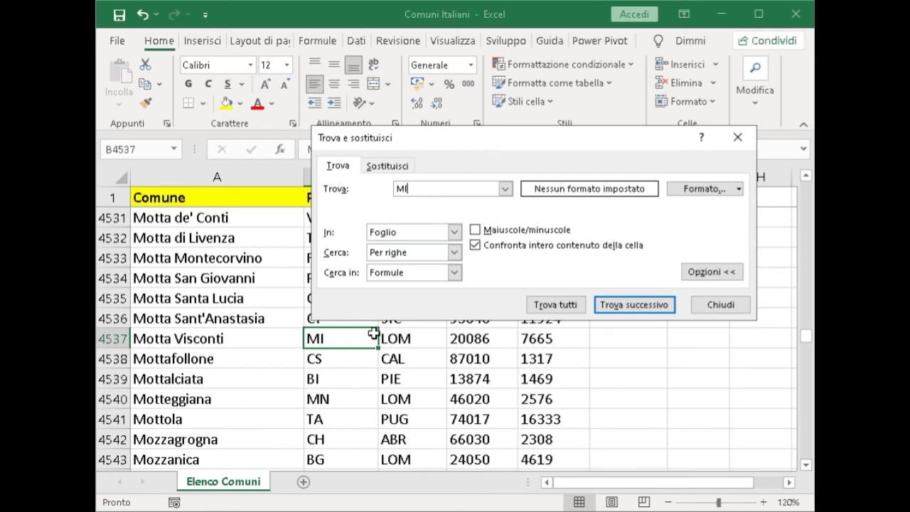
pyautogui.click(646, 307)
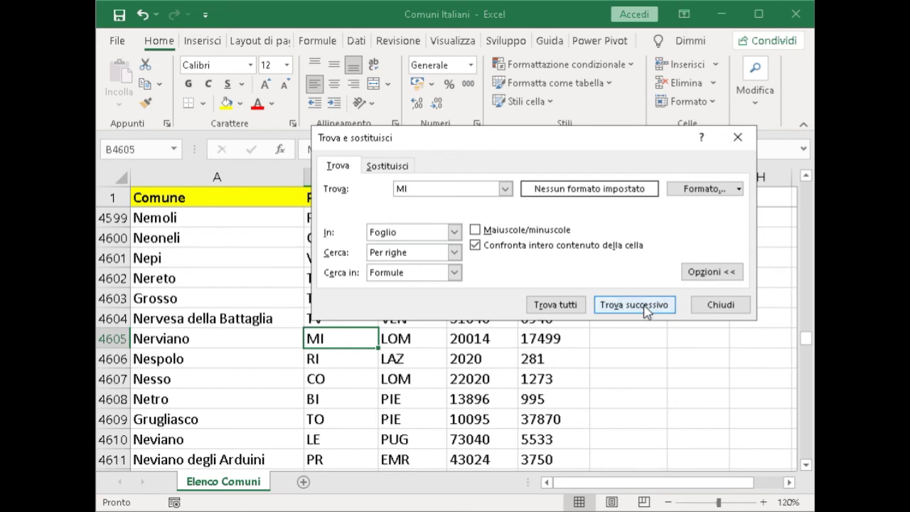
pyautogui.moveTo(520, 143); pyautogui.dragTo(586, 199)
pyautogui.moveTo(441, 194); pyautogui.dragTo(358, 188)
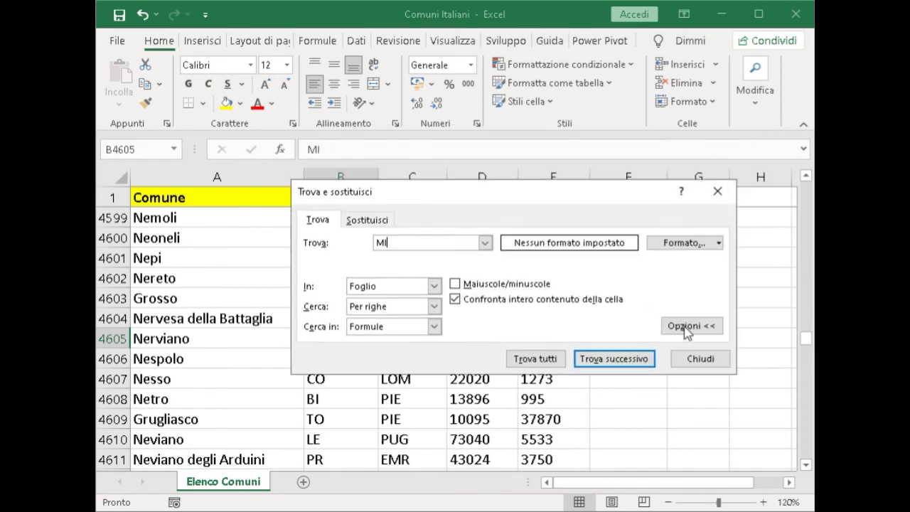
pyautogui.click(707, 360)
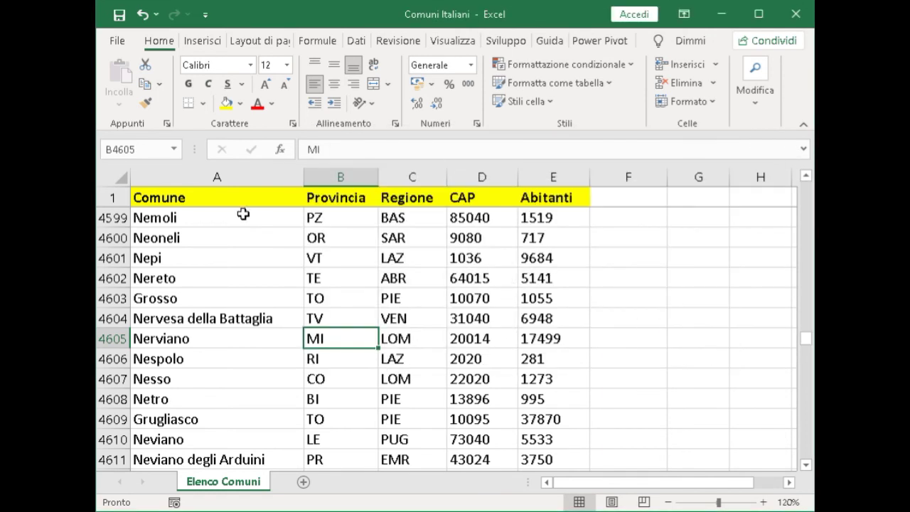